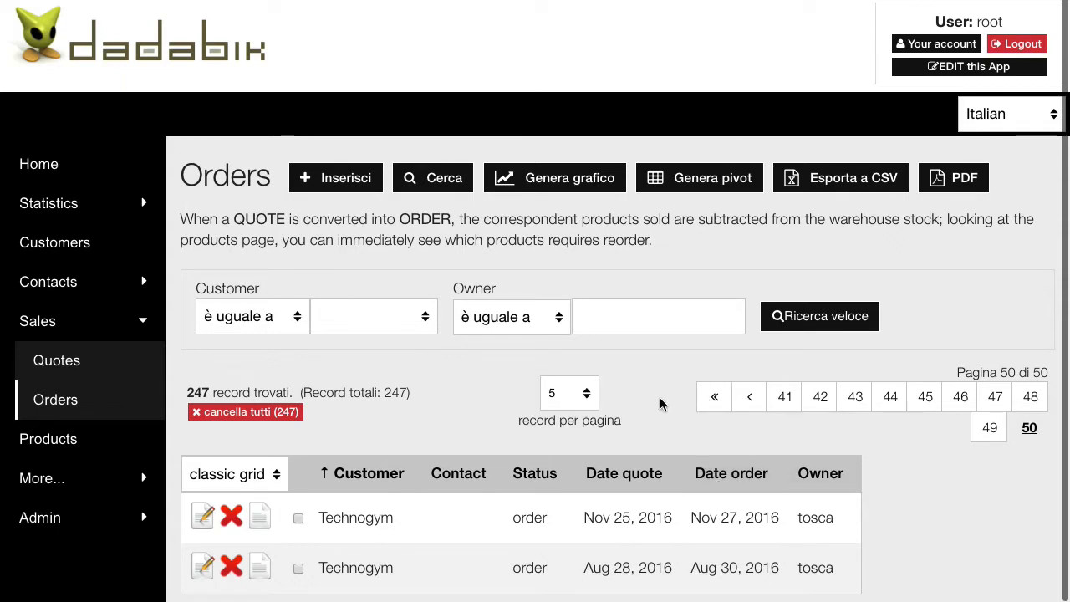
- Open the form for a new order and look through the Customer options without choosing one
{"action": "left_click", "coordinate": [344, 180]}
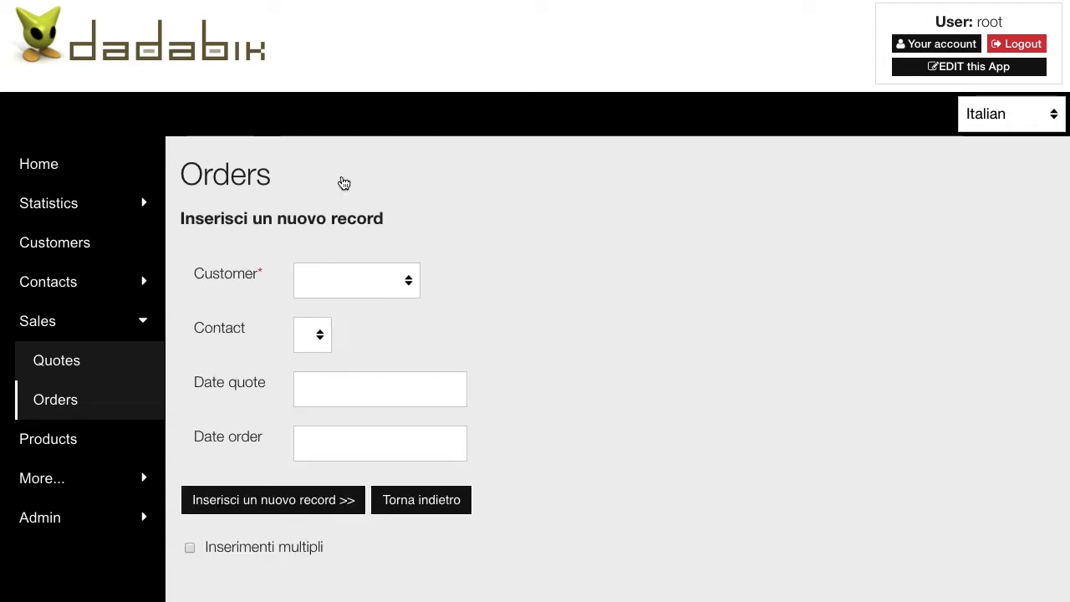
{"action": "left_click", "coordinate": [349, 271]}
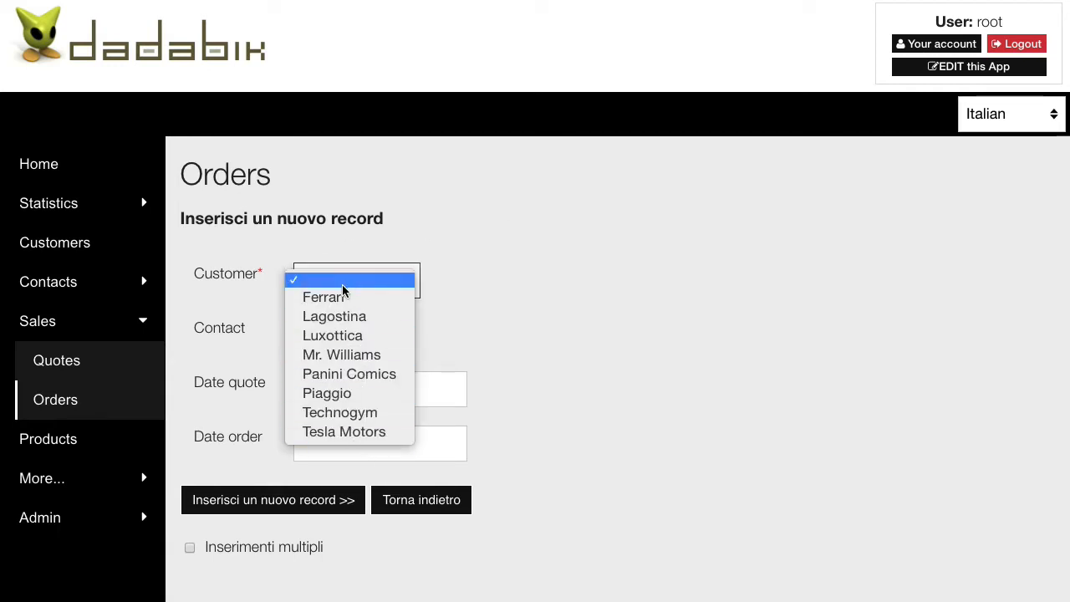
{"action": "left_click", "coordinate": [560, 256]}
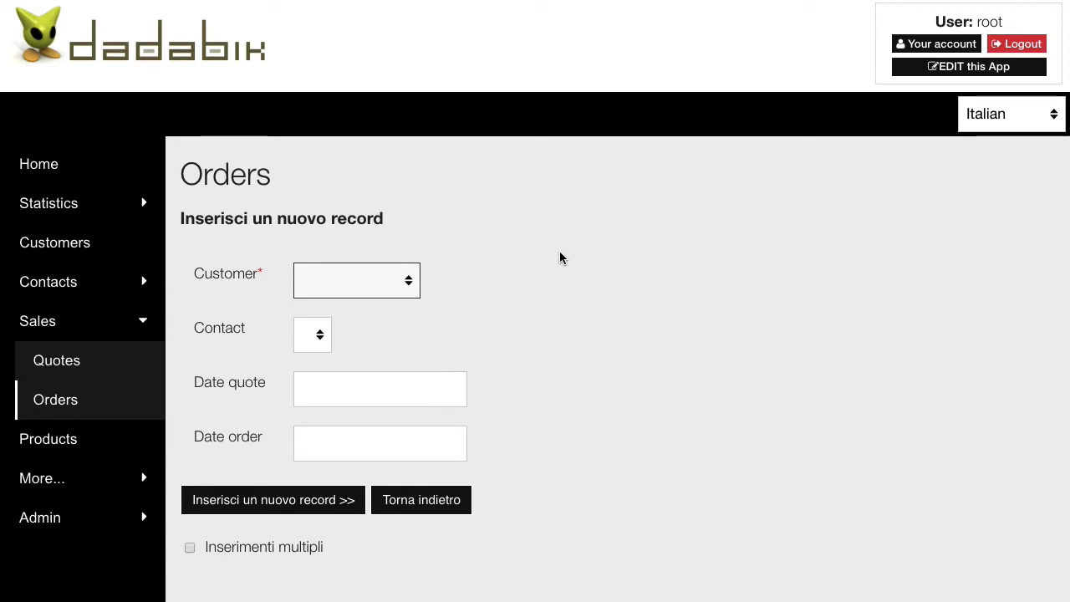
{"action": "left_click", "coordinate": [359, 282]}
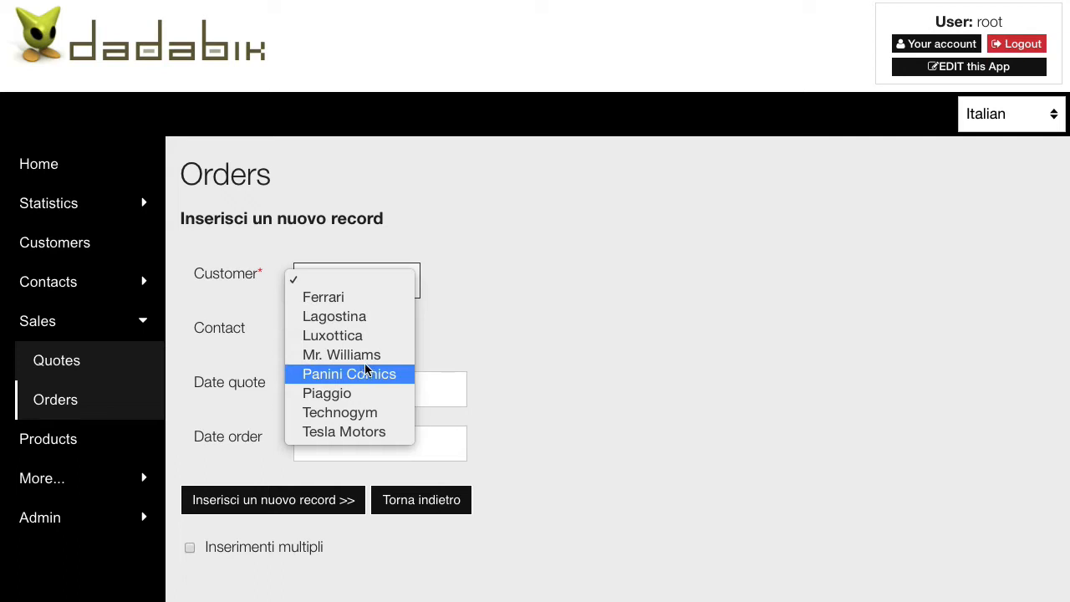
{"action": "left_click", "coordinate": [520, 258]}
- Open the Customers page and look through its records
{"action": "left_click", "coordinate": [35, 245]}
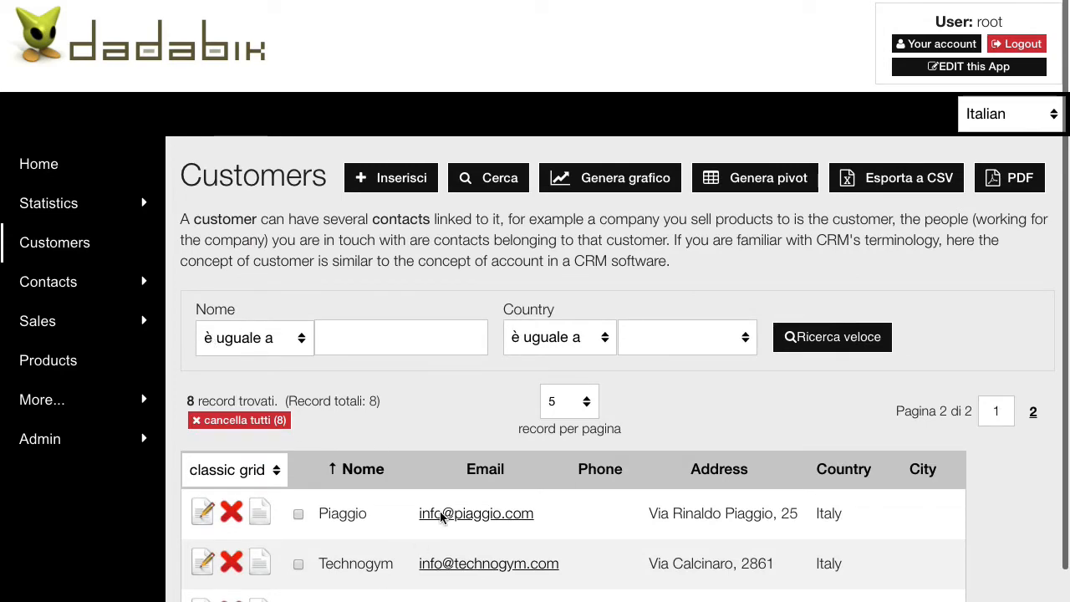
{"action": "scroll", "coordinate": [442, 519], "scroll_direction": "down", "scroll_amount": 3}
{"action": "scroll", "coordinate": [442, 519], "scroll_direction": "up", "scroll_amount": 2}
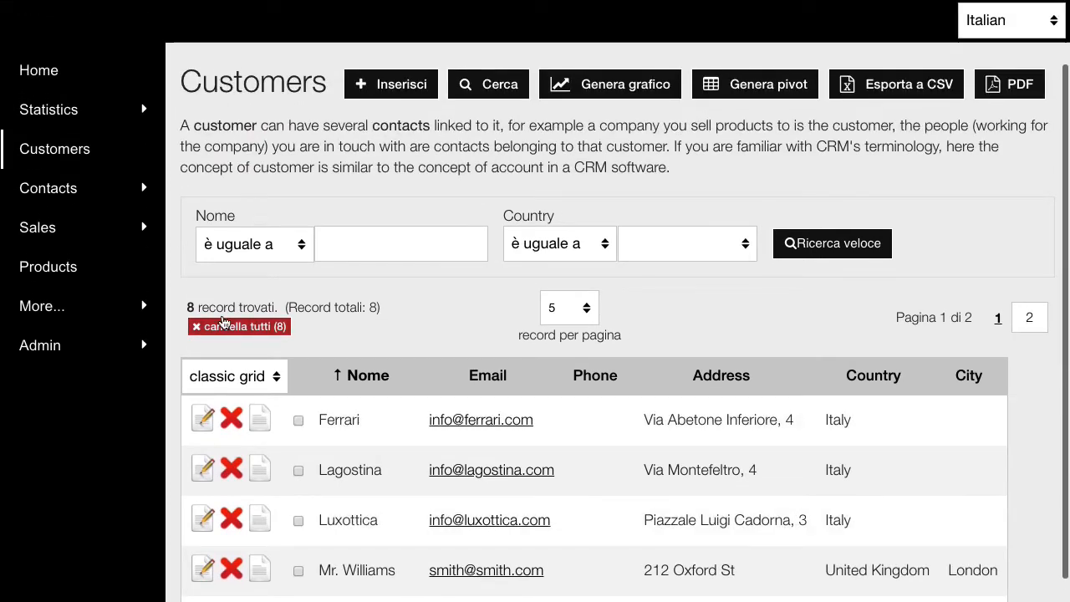
- Reopen a new order form to review its Customer options, and compare them with the records on the Customers page
{"action": "left_click", "coordinate": [69, 239]}
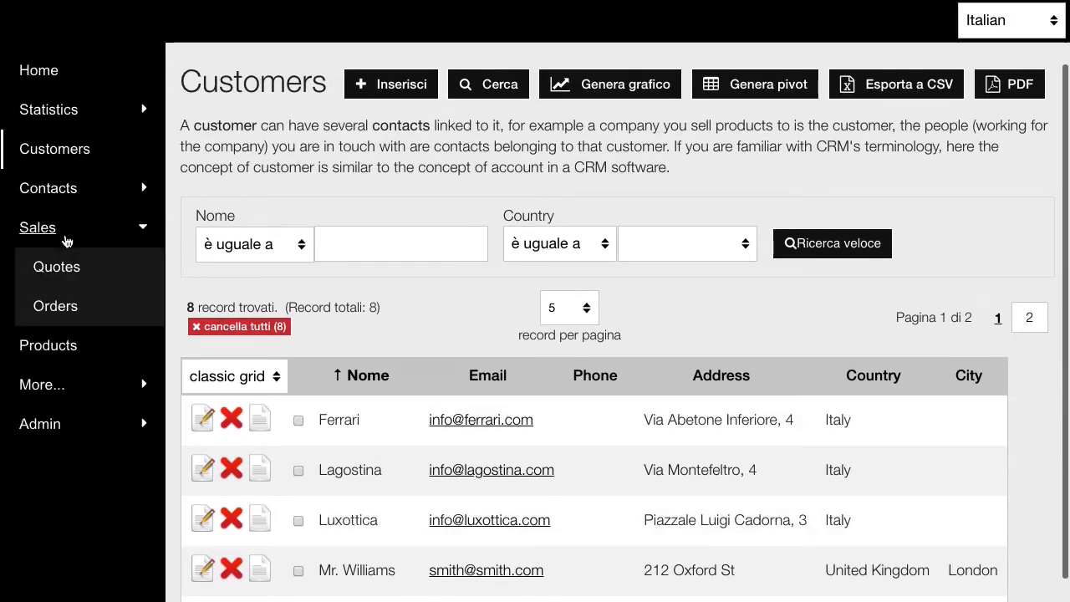
{"action": "left_click", "coordinate": [71, 308]}
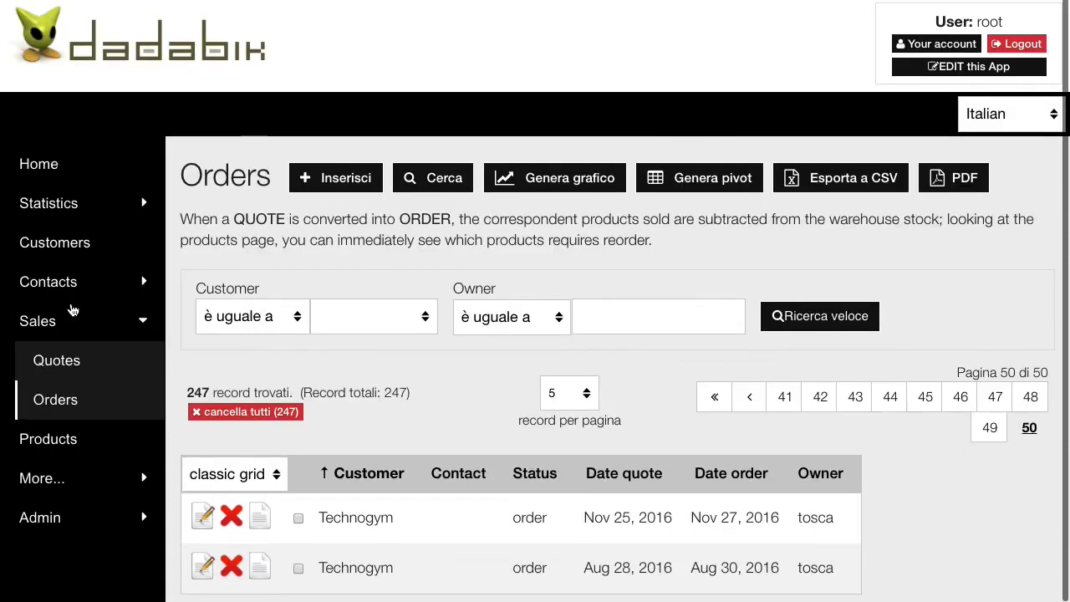
{"action": "left_click", "coordinate": [339, 182]}
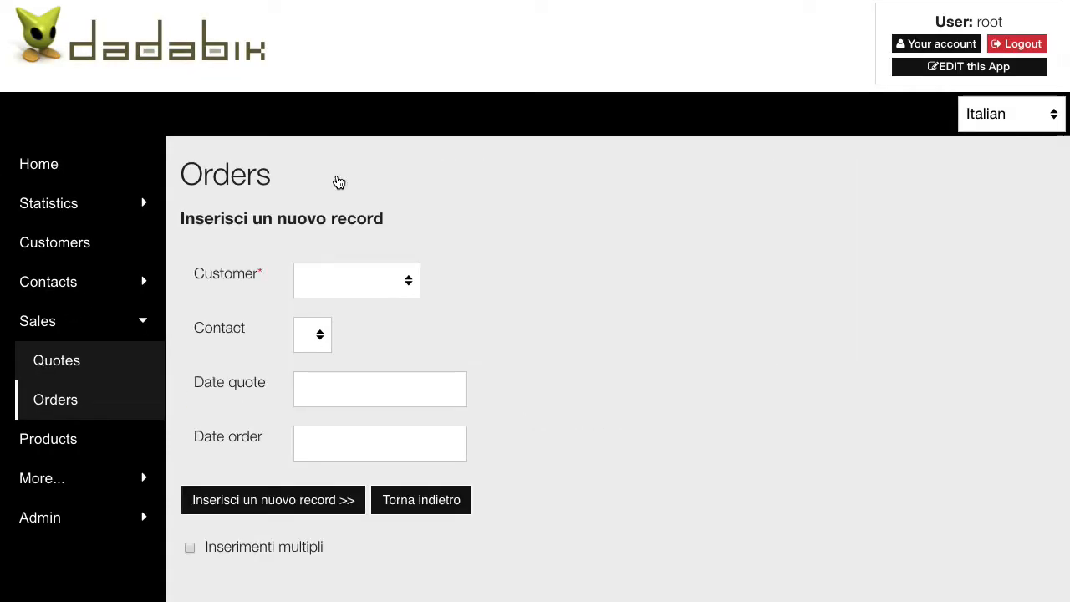
{"action": "left_click", "coordinate": [376, 290]}
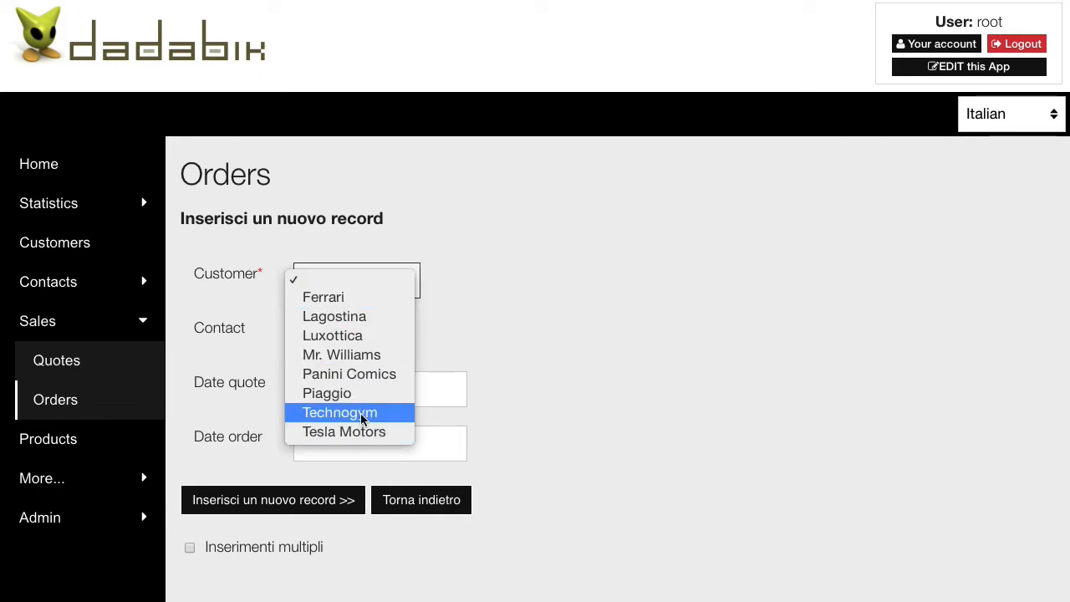
{"action": "left_click", "coordinate": [491, 339]}
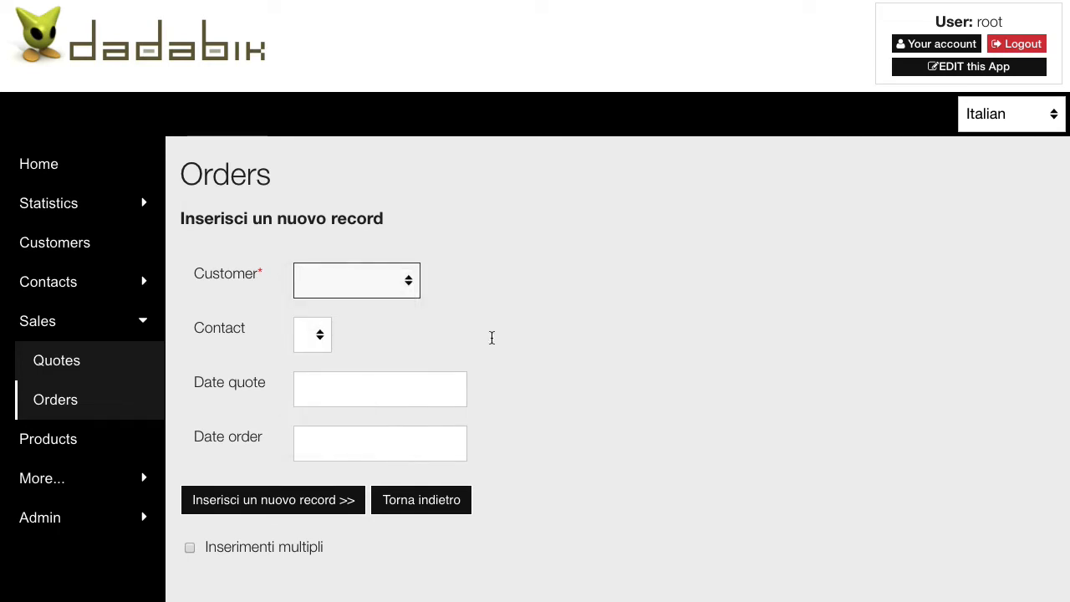
{"action": "left_click", "coordinate": [492, 341]}
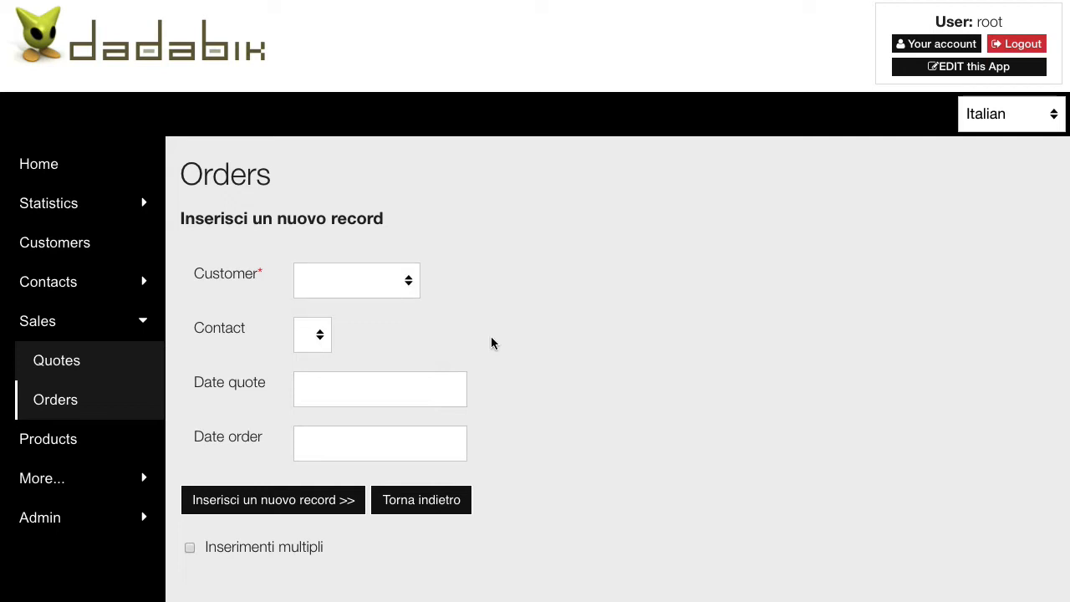
{"action": "left_click", "coordinate": [54, 251]}
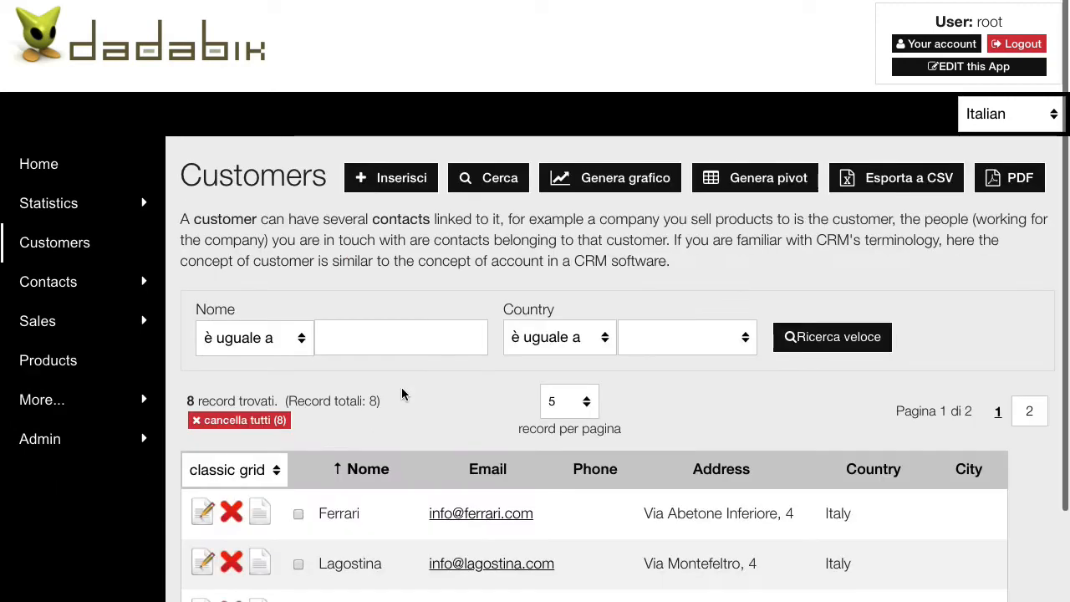
{"action": "scroll", "coordinate": [521, 487], "scroll_direction": "down", "scroll_amount": 1}
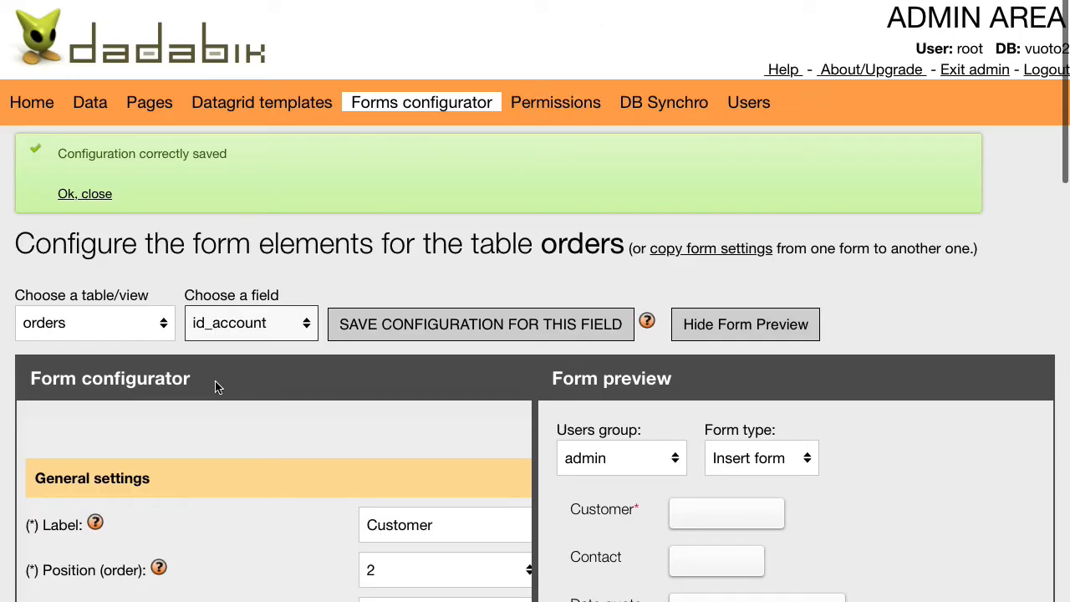
- In the Forms configurator for the orders table, review the list of configurable fields, keeping id_account selected
{"action": "scroll", "coordinate": [214, 386], "scroll_direction": "down", "scroll_amount": 1}
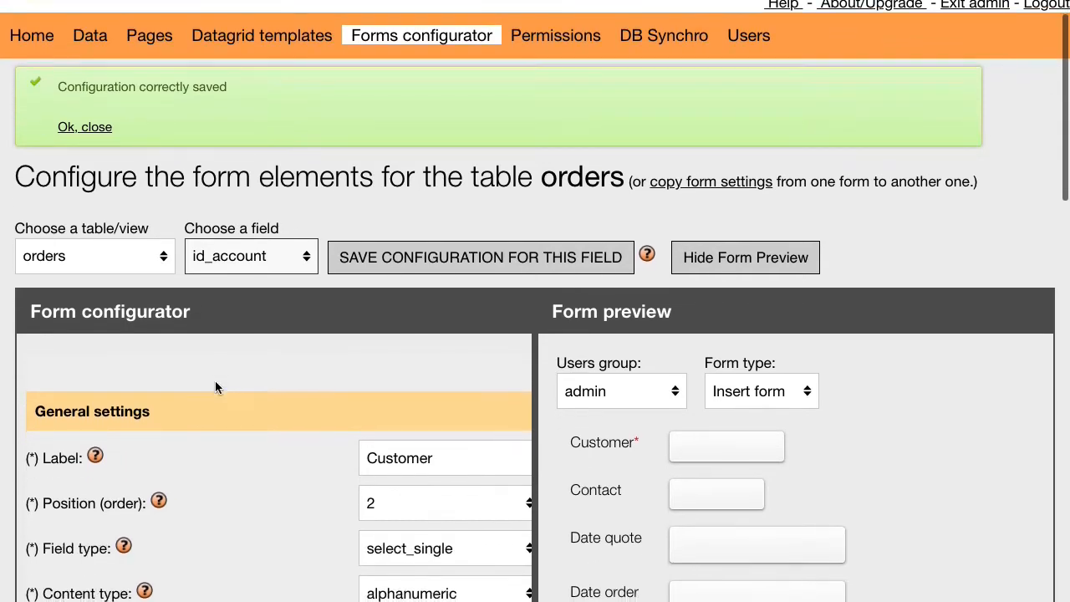
{"action": "scroll", "coordinate": [75, 271], "scroll_direction": "up", "scroll_amount": 1}
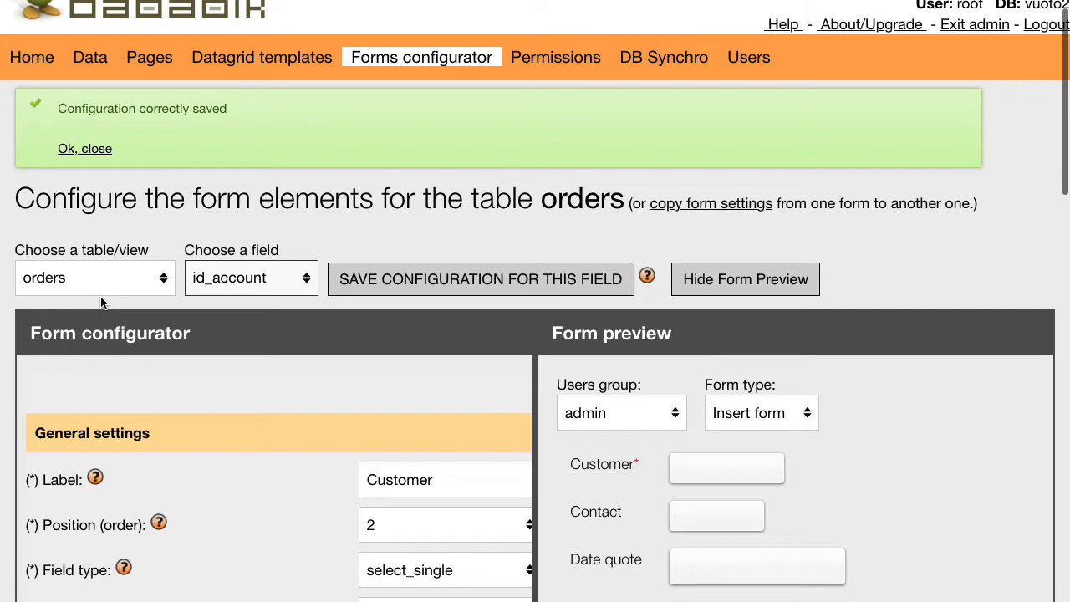
{"action": "left_click", "coordinate": [275, 280]}
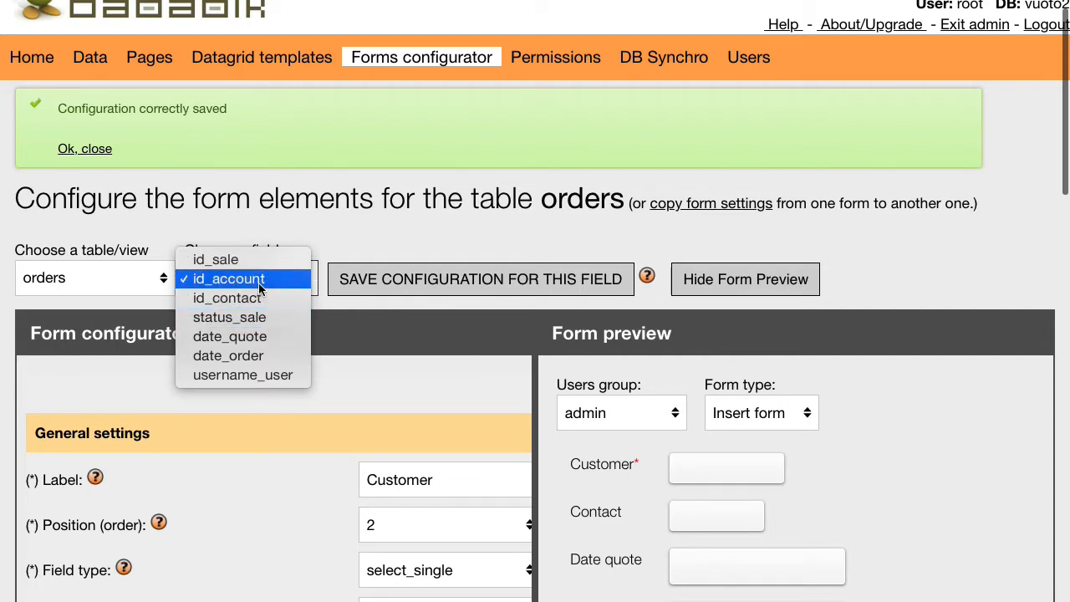
{"action": "left_click", "coordinate": [259, 285]}
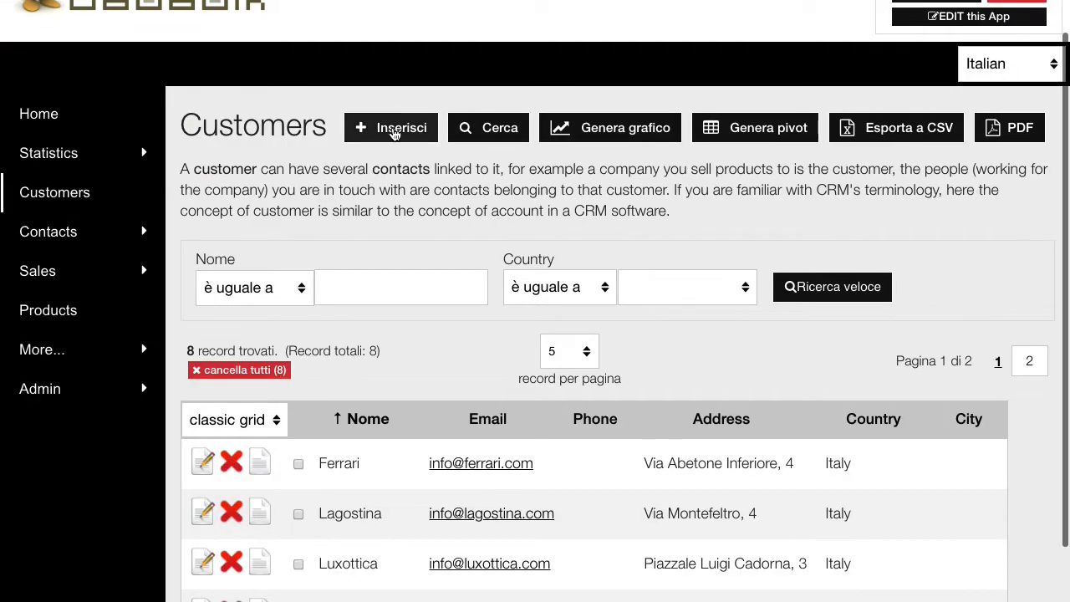
- Look at the new customer form and at the Customer options in a new order form
{"action": "left_click", "coordinate": [395, 130]}
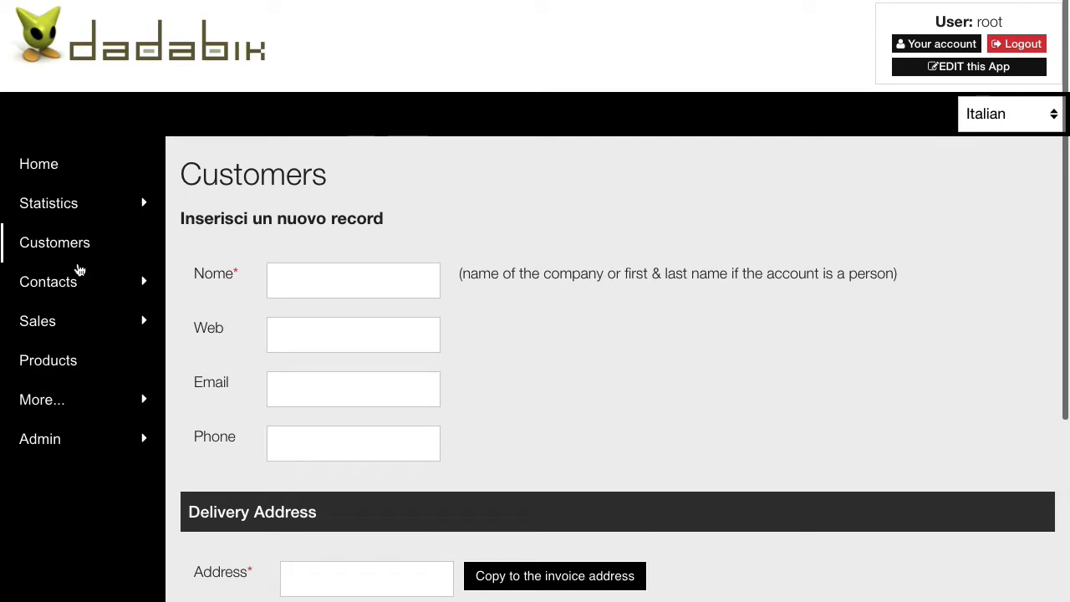
{"action": "left_click", "coordinate": [55, 314]}
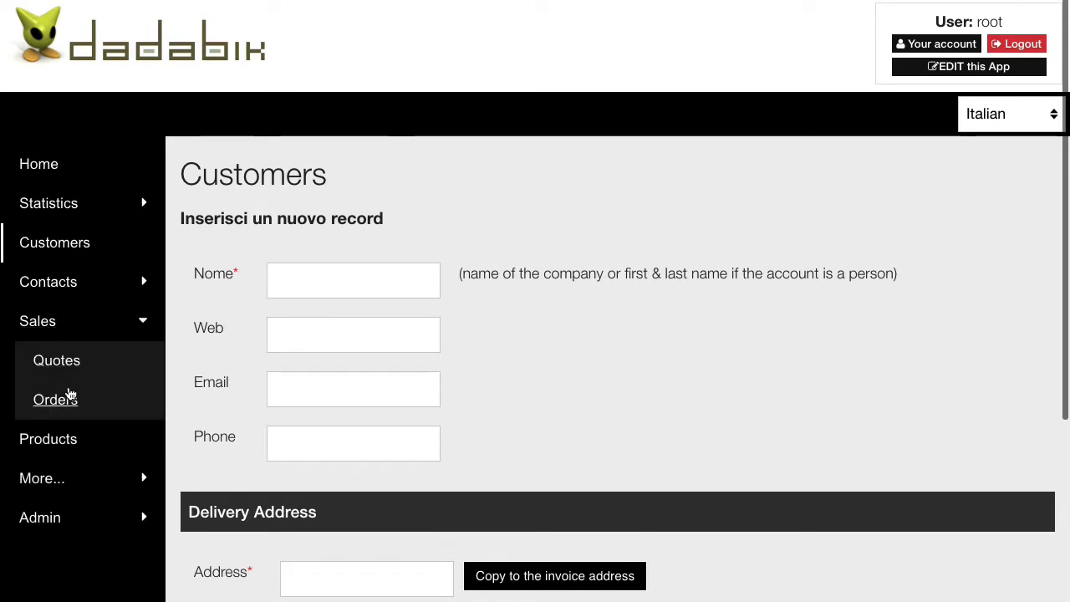
{"action": "left_click", "coordinate": [67, 403]}
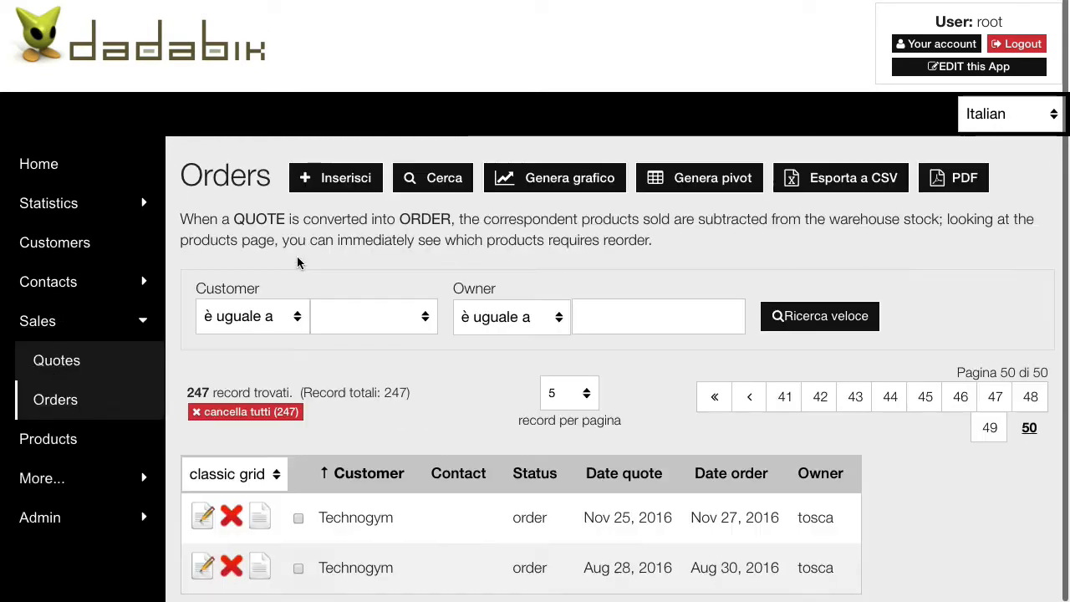
{"action": "left_click", "coordinate": [343, 182]}
{"action": "left_click", "coordinate": [363, 276]}
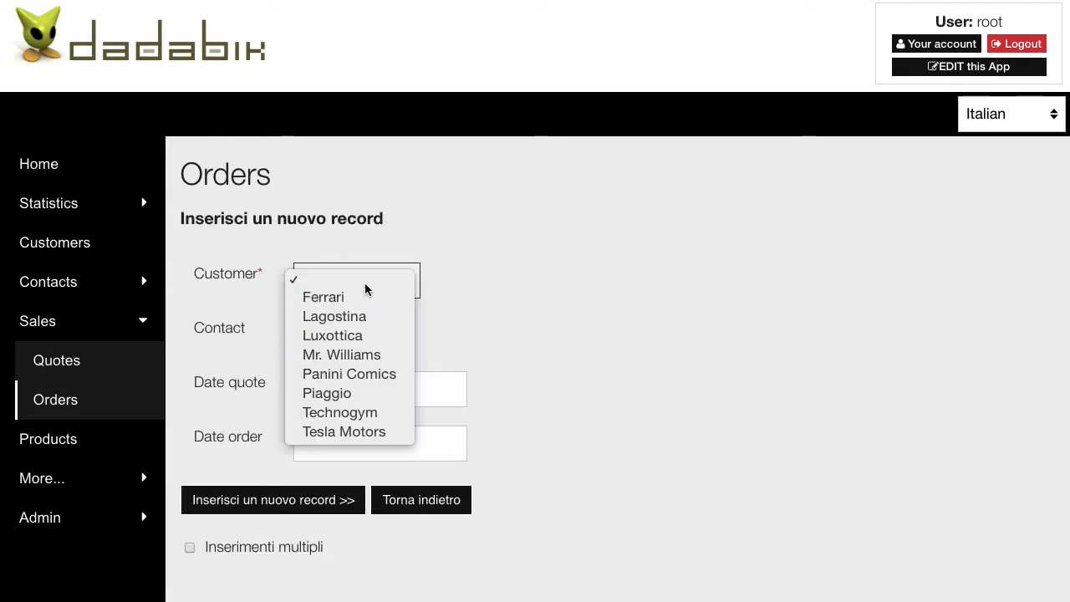
{"action": "left_click", "coordinate": [533, 264]}
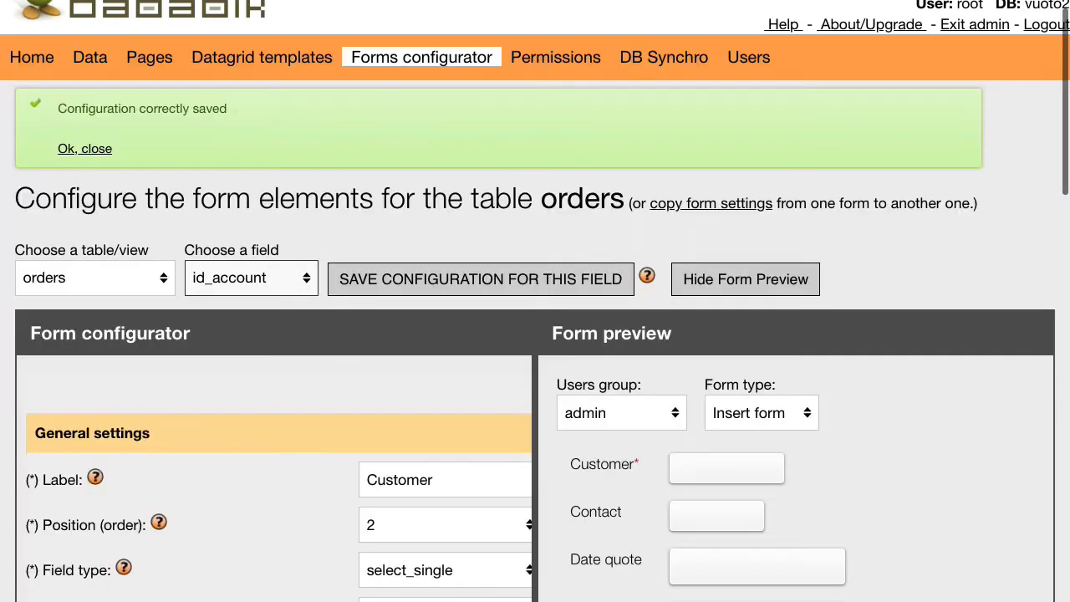
- Add another lookup table linked field to the id_account field of the orders form
{"action": "scroll", "coordinate": [422, 519], "scroll_direction": "down", "scroll_amount": 5}
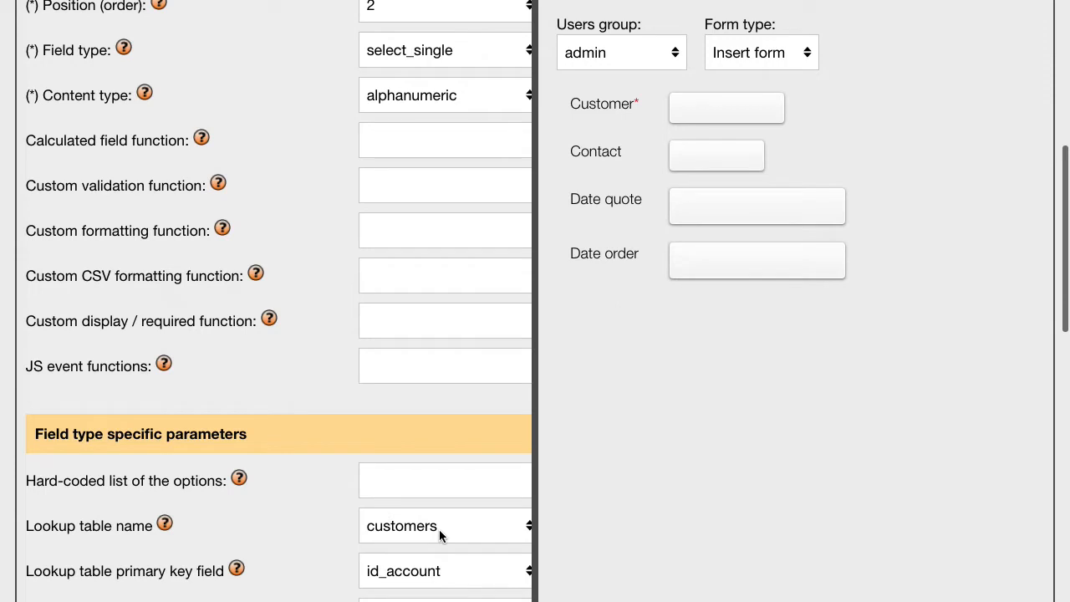
{"action": "scroll", "coordinate": [439, 529], "scroll_direction": "down", "scroll_amount": 1}
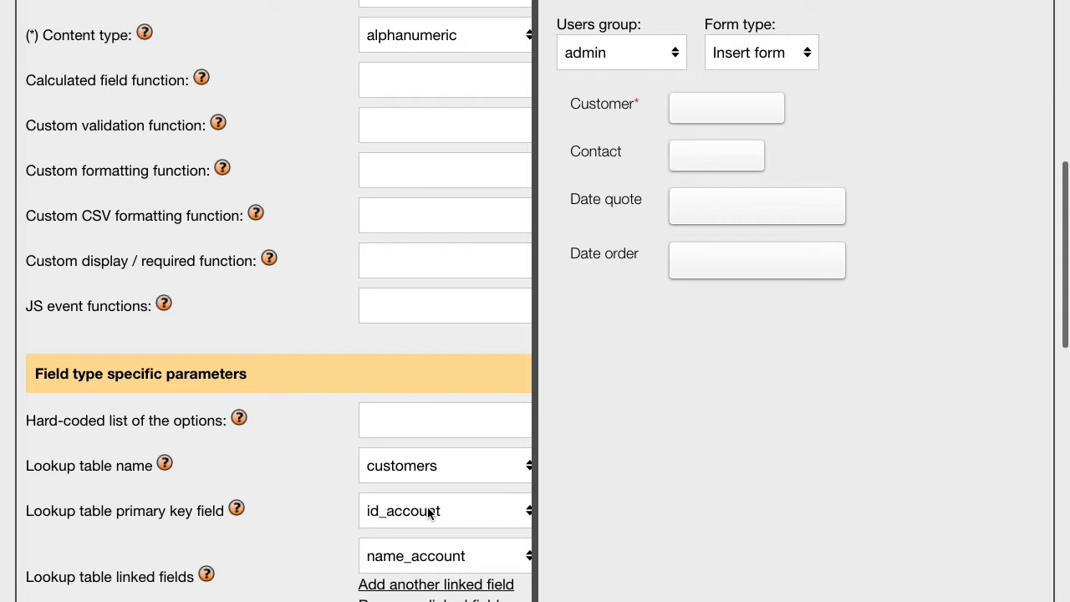
{"action": "scroll", "coordinate": [428, 514], "scroll_direction": "down", "scroll_amount": 2}
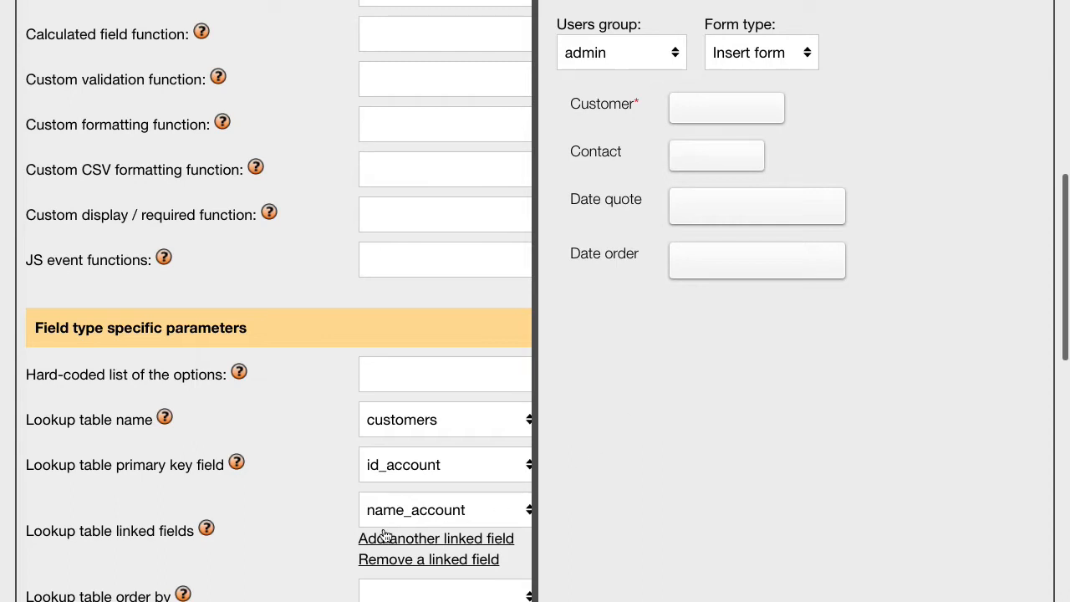
{"action": "left_click", "coordinate": [418, 542]}
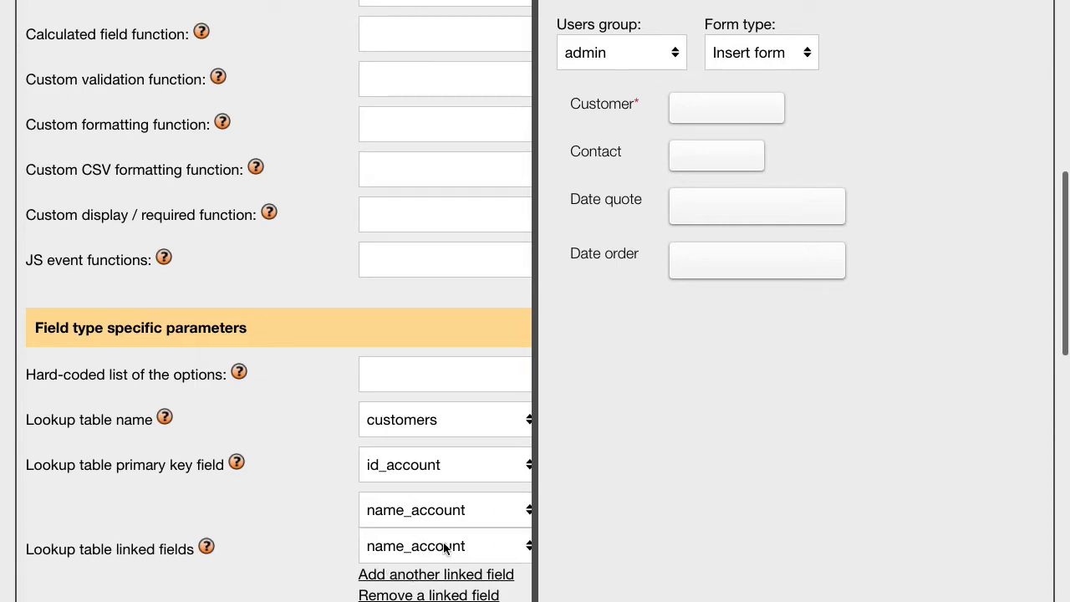
{"action": "left_click", "coordinate": [443, 546]}
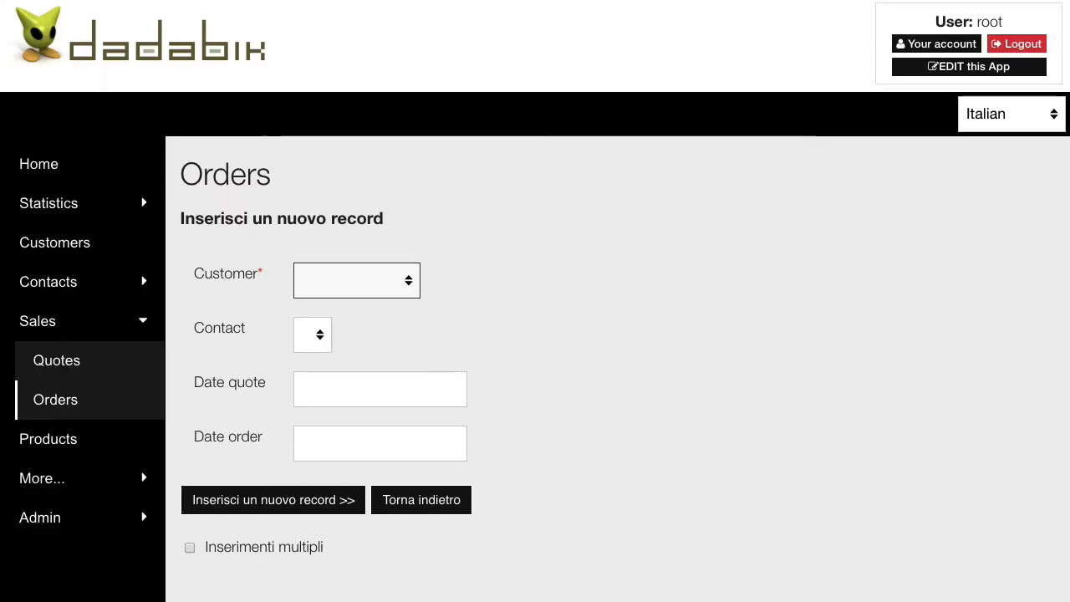
- Set the second lookup table linked field to id_country and save the configuration for id_account
{"action": "left_click", "coordinate": [56, 250]}
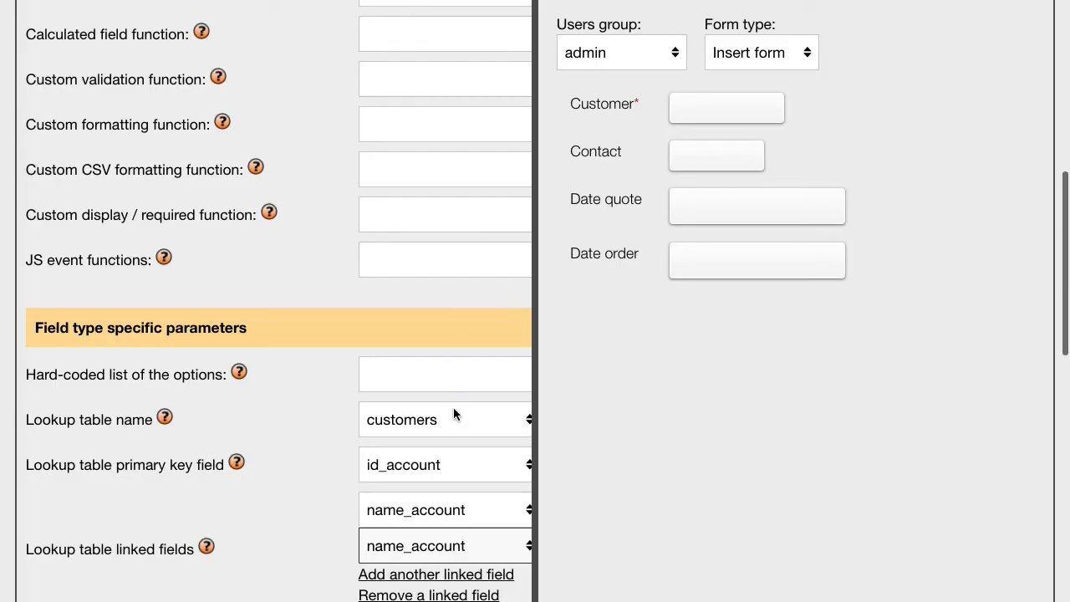
{"action": "left_click", "coordinate": [411, 545]}
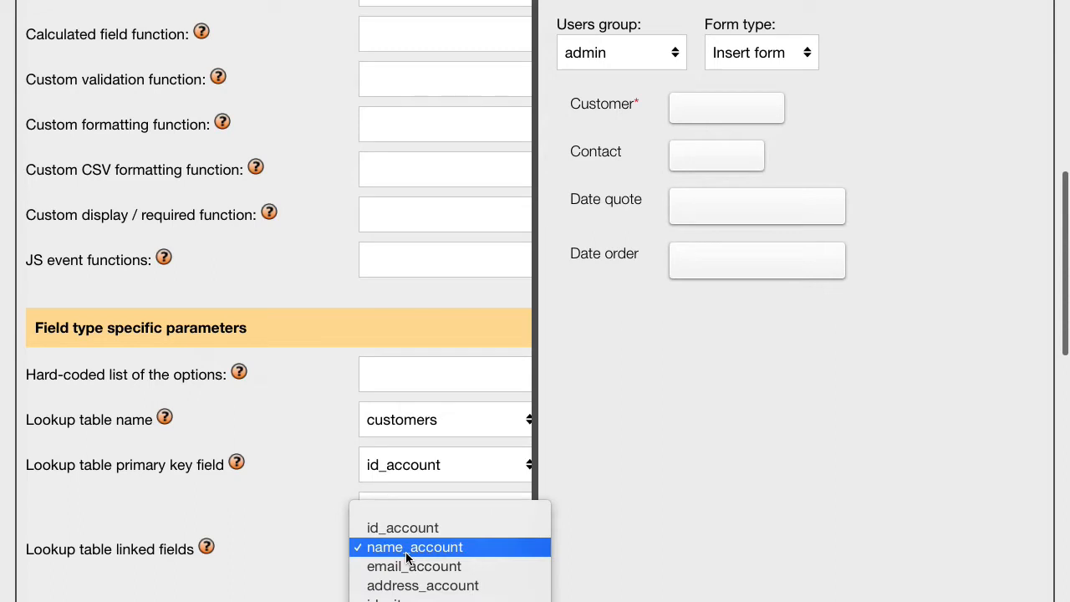
{"action": "left_click", "coordinate": [418, 600]}
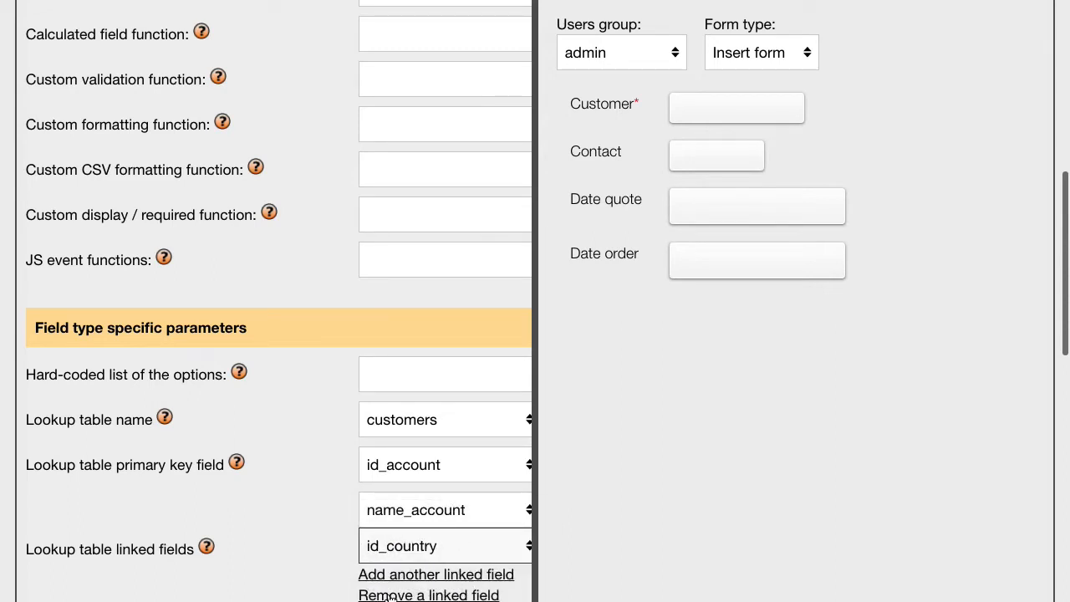
{"action": "scroll", "coordinate": [324, 570], "scroll_direction": "up", "scroll_amount": 8}
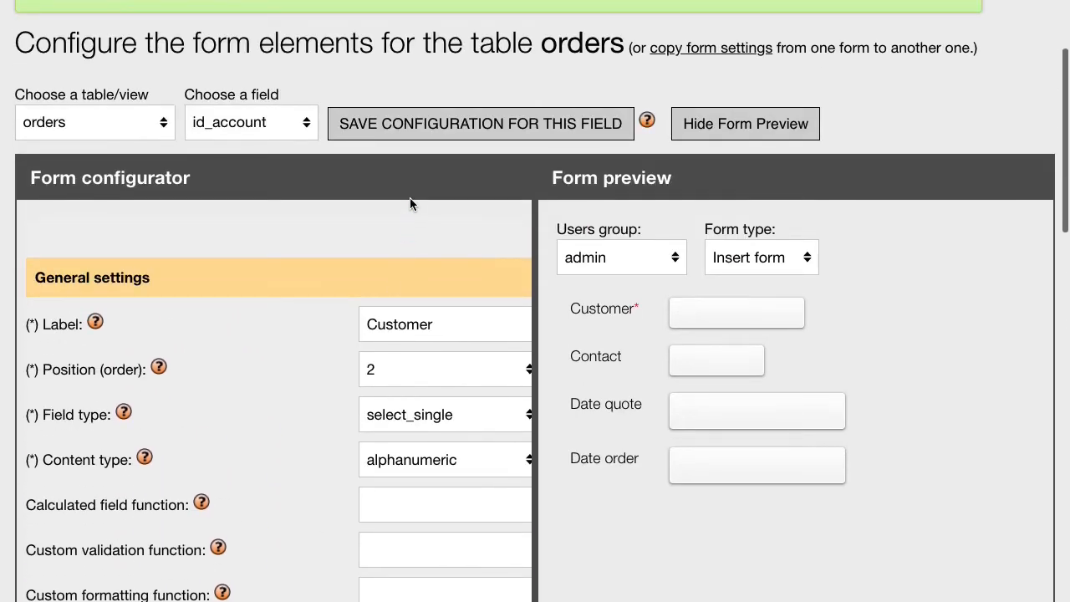
{"action": "left_click", "coordinate": [432, 138]}
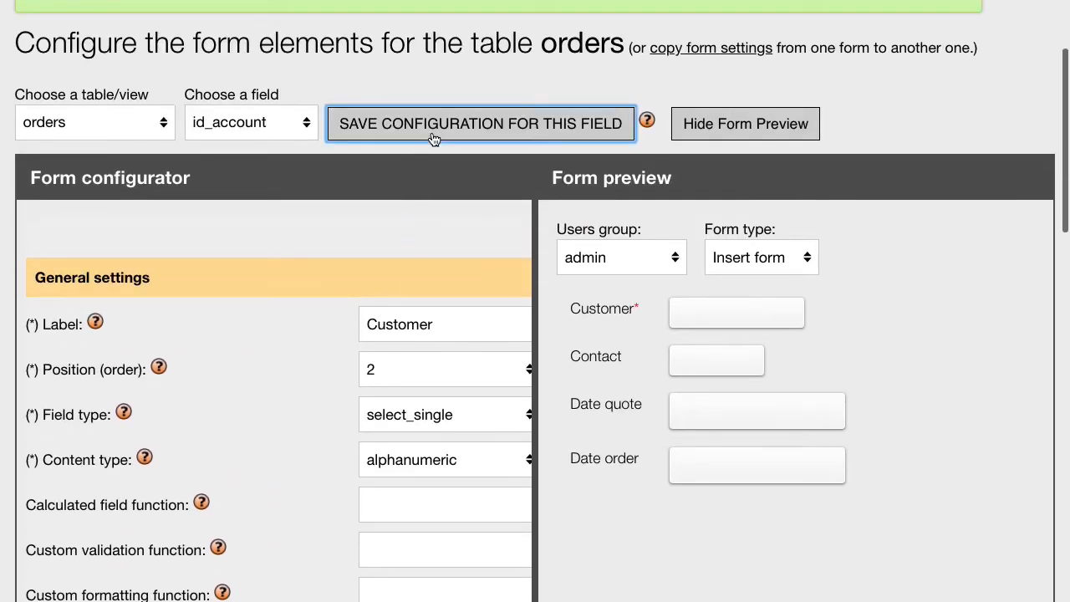
- Inspect the Customer field's options in the form preview
{"action": "scroll", "coordinate": [488, 369], "scroll_direction": "down", "scroll_amount": 2}
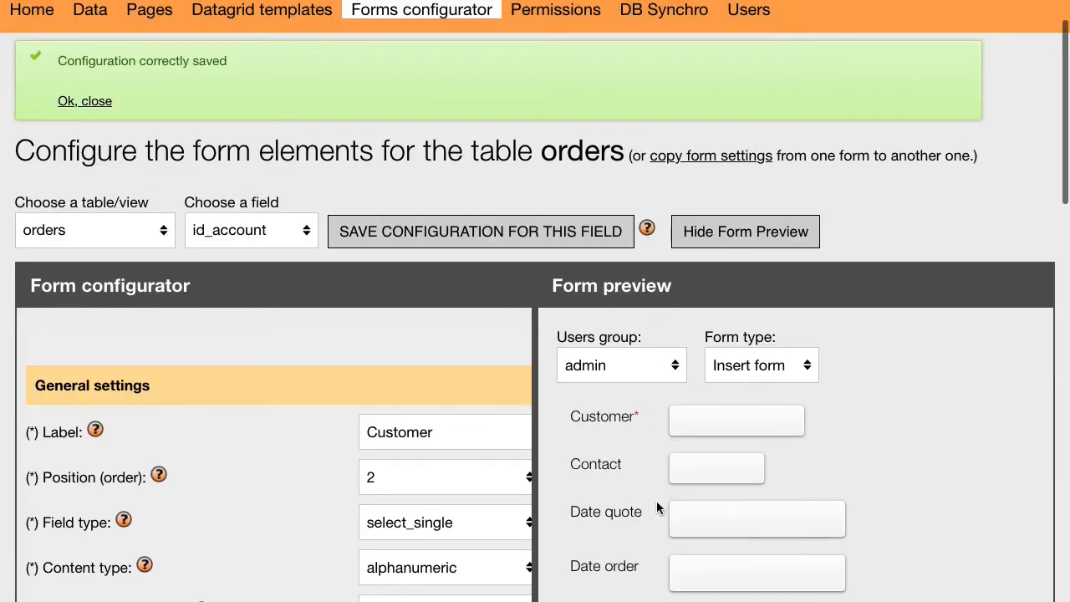
{"action": "left_click", "coordinate": [755, 422]}
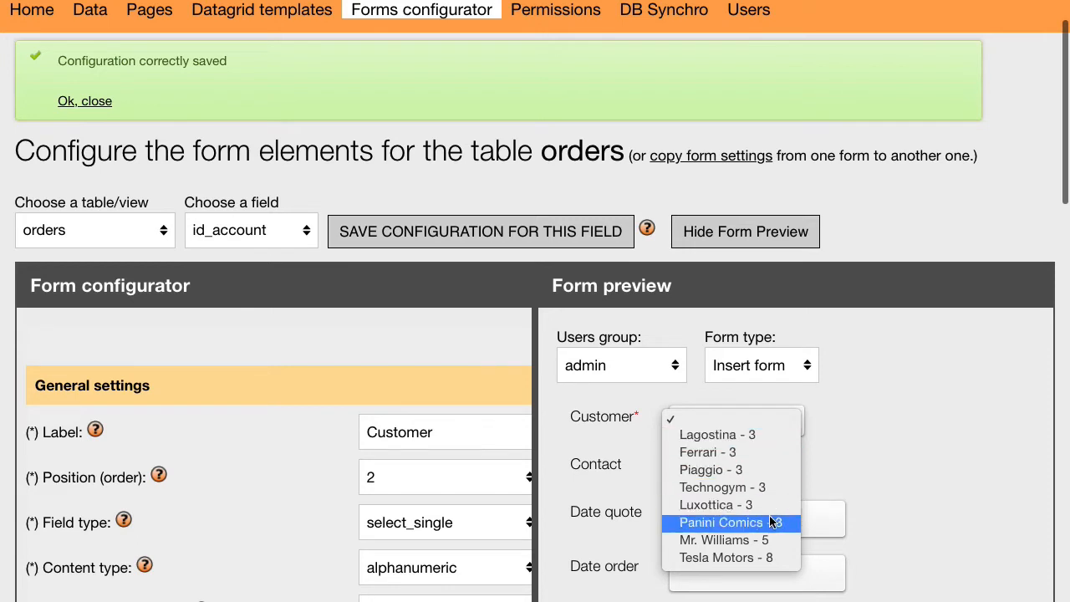
- Open a new order form in the application and switch the interface language to English
{"action": "left_click", "coordinate": [870, 465]}
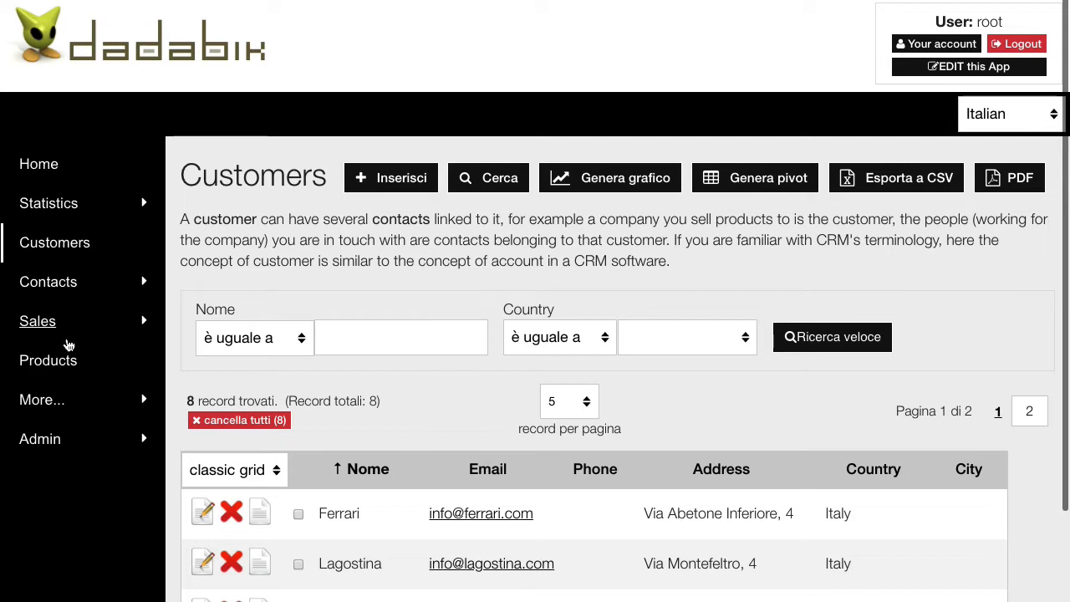
{"action": "left_click", "coordinate": [34, 323]}
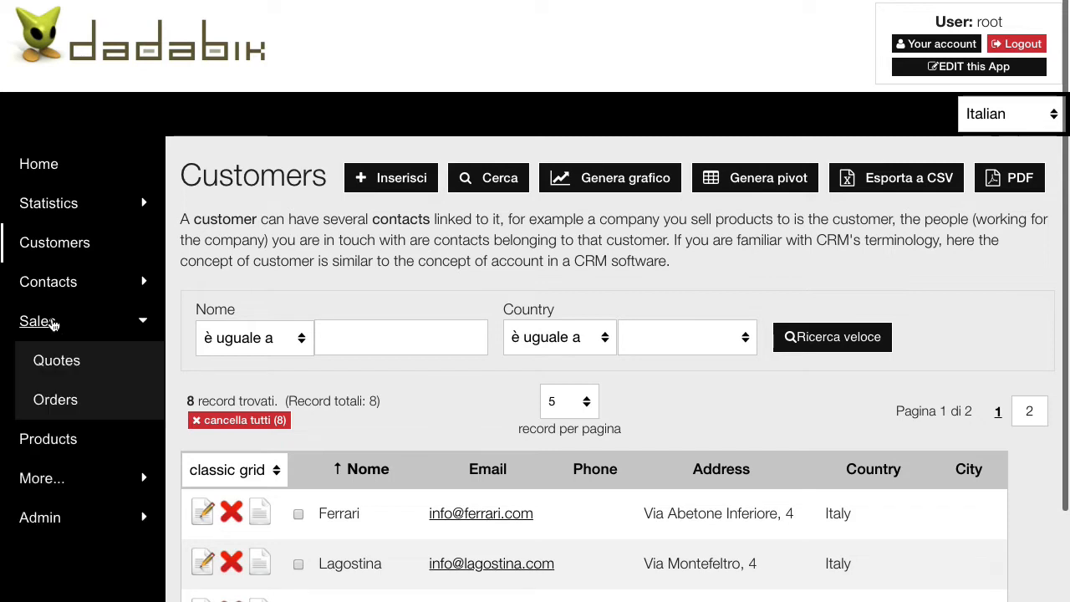
{"action": "left_click", "coordinate": [55, 401]}
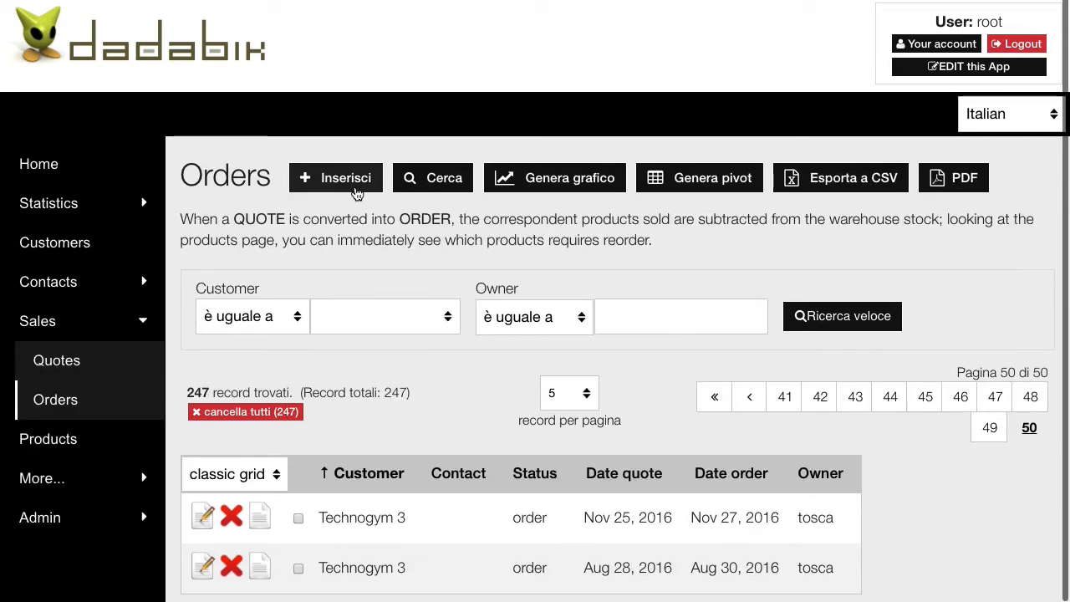
{"action": "left_click", "coordinate": [343, 182]}
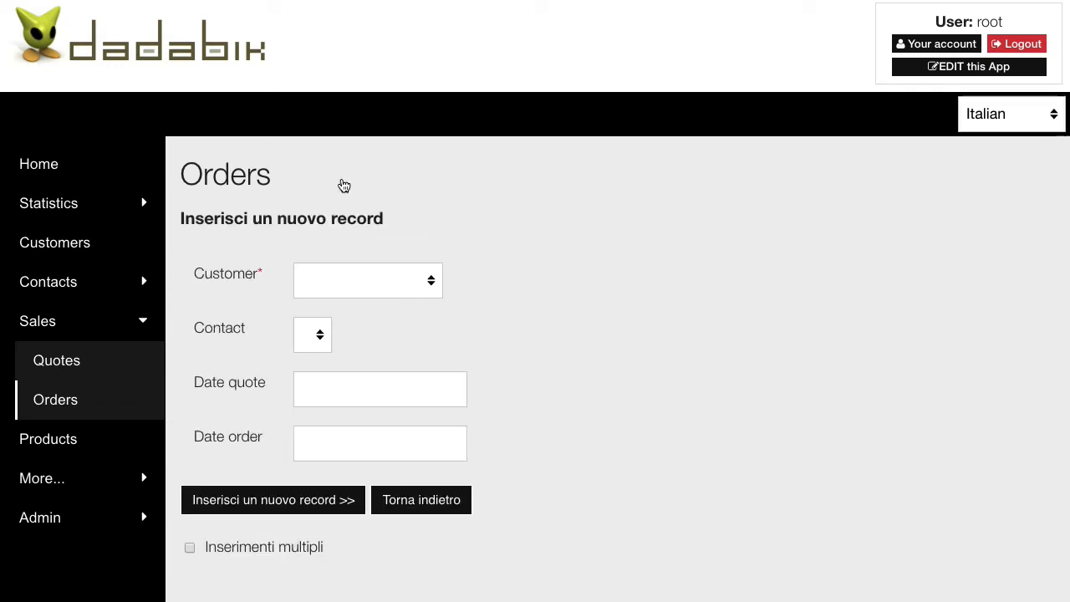
{"action": "left_click", "coordinate": [980, 121]}
{"action": "left_click", "coordinate": [980, 140]}
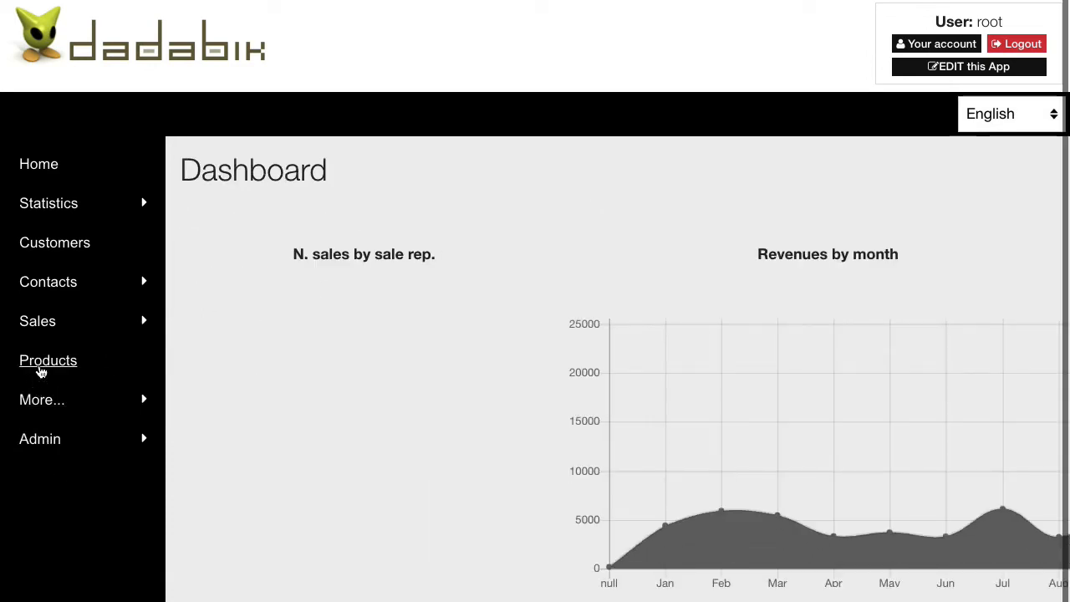
- Open a new order form from the Orders page and inspect the options of its Customer field
{"action": "left_click", "coordinate": [39, 322]}
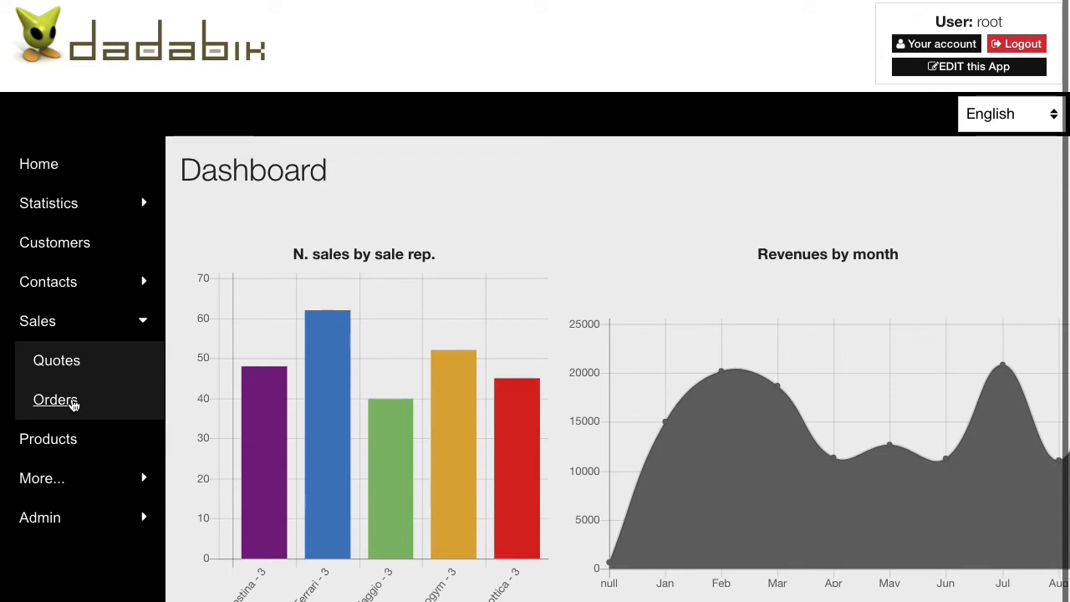
{"action": "left_click", "coordinate": [72, 401]}
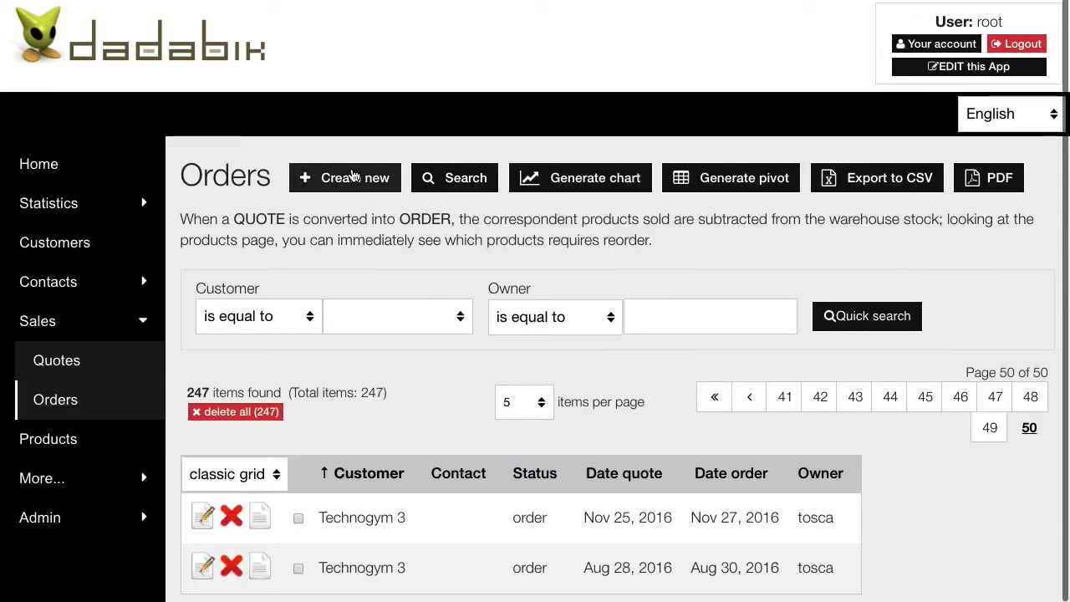
{"action": "left_click", "coordinate": [352, 177]}
{"action": "left_click", "coordinate": [359, 280]}
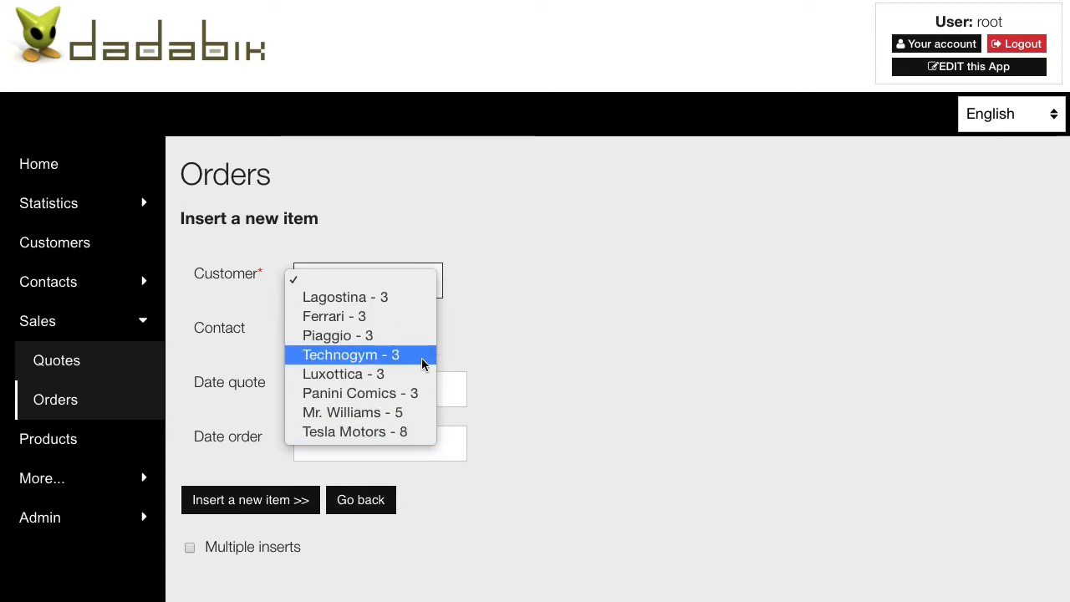
{"action": "left_click", "coordinate": [565, 283]}
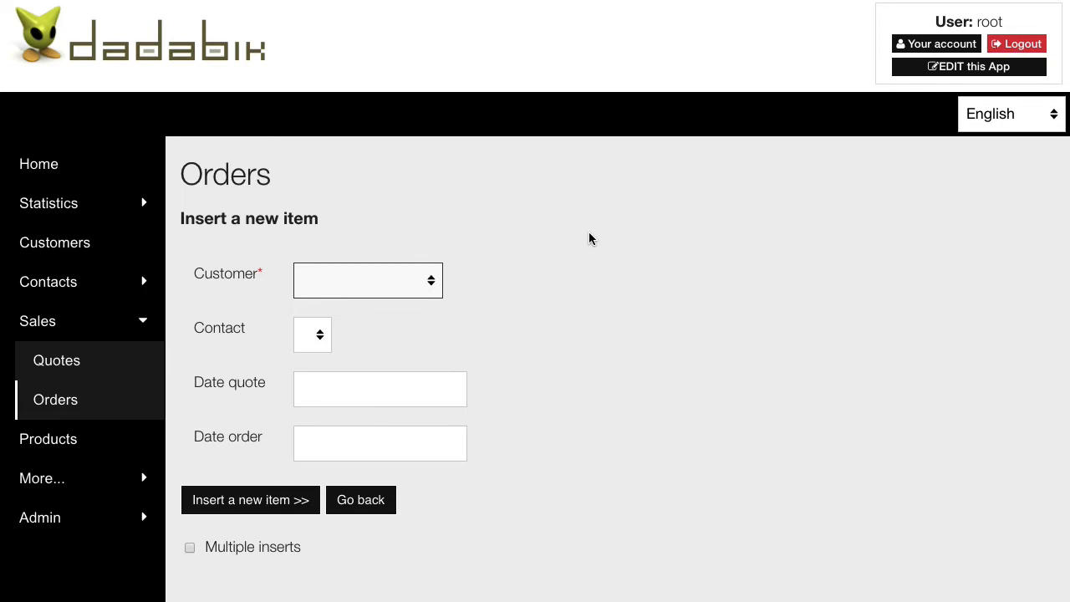
{"action": "left_click", "coordinate": [589, 233]}
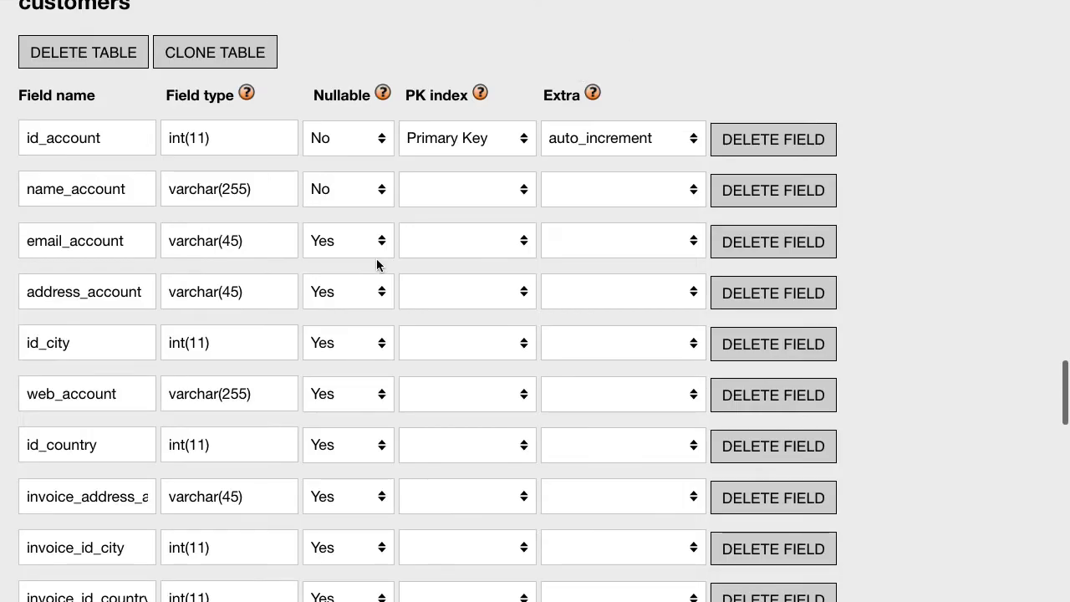
- Name the new database view customers2 in the Views section of the data administration page
{"action": "scroll", "coordinate": [376, 265], "scroll_direction": "down", "scroll_amount": 15}
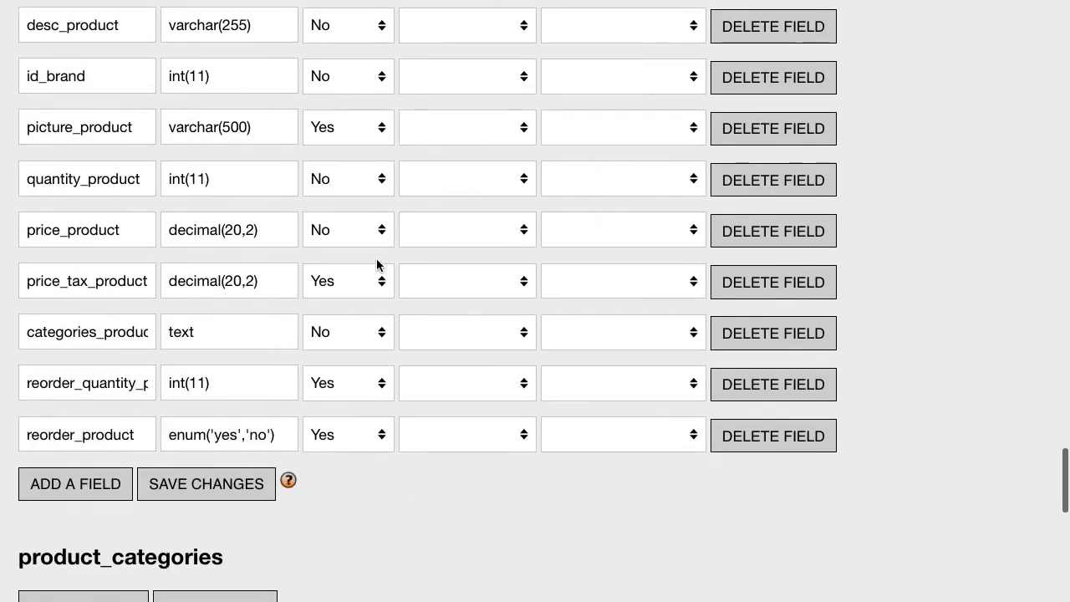
{"action": "scroll", "coordinate": [376, 265], "scroll_direction": "down", "scroll_amount": 15}
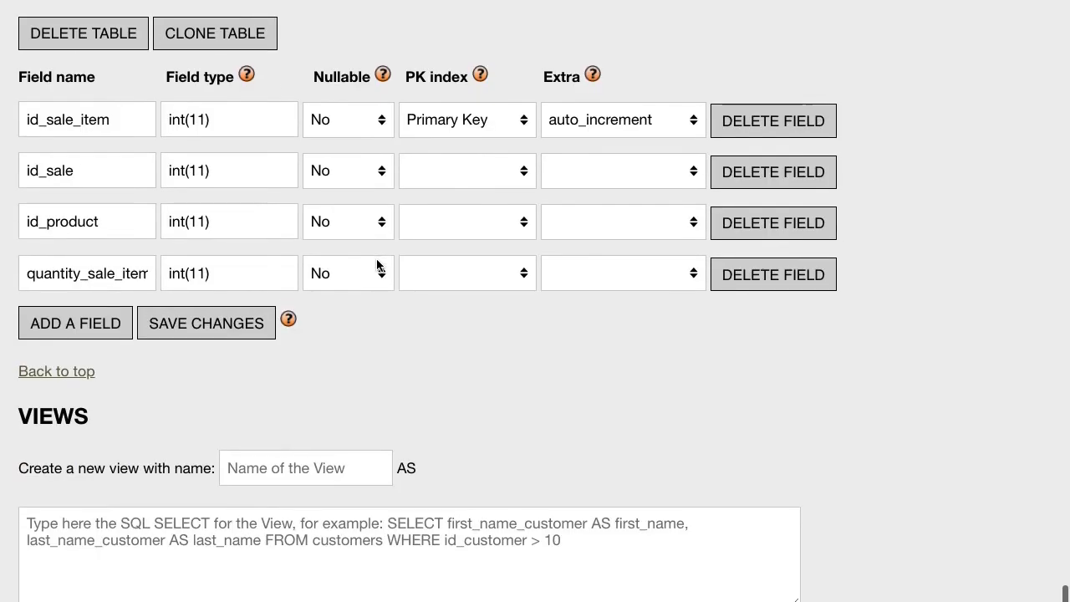
{"action": "scroll", "coordinate": [377, 260], "scroll_direction": "up", "scroll_amount": 2}
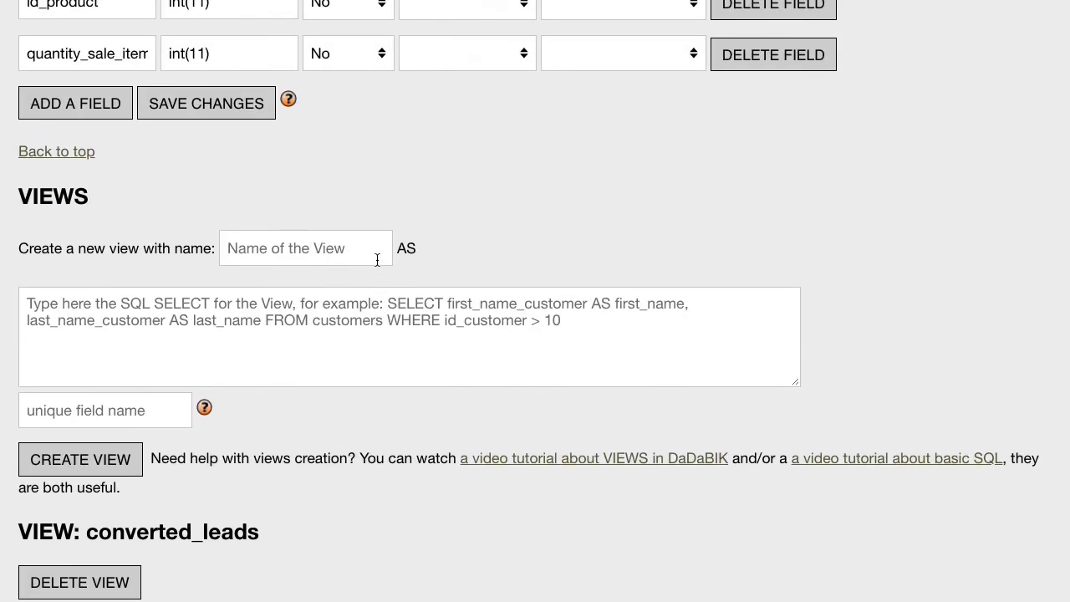
{"action": "left_click", "coordinate": [363, 332]}
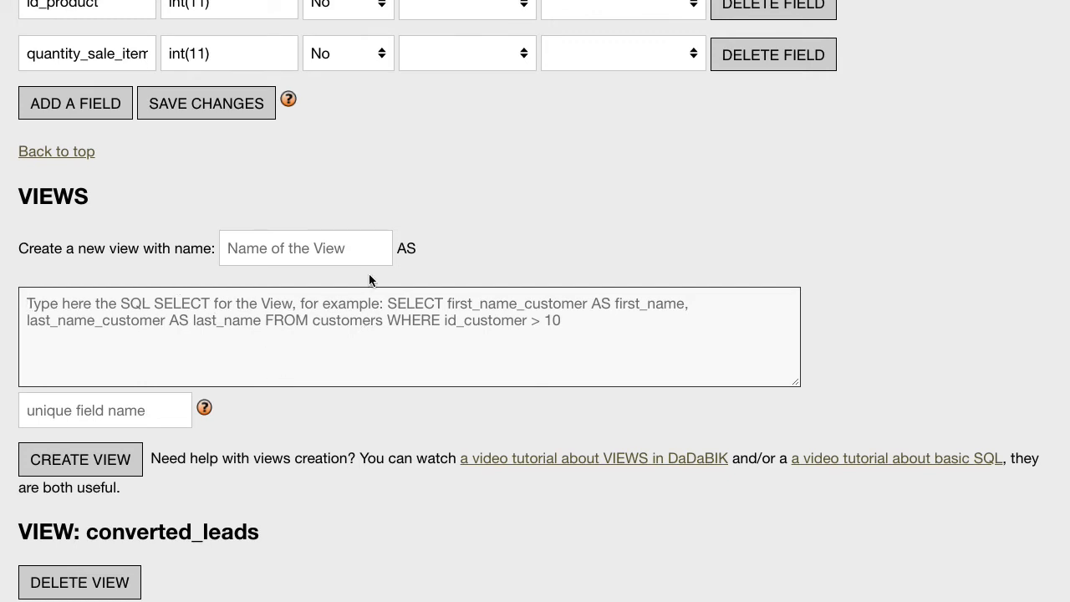
{"action": "left_click", "coordinate": [283, 250]}
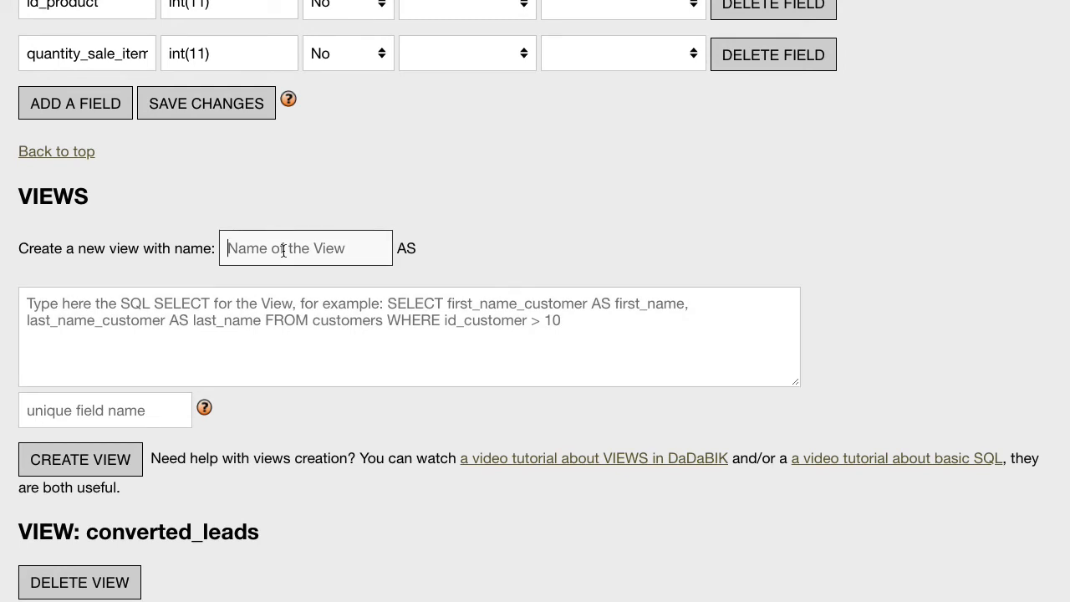
{"action": "type", "text": "customers"}
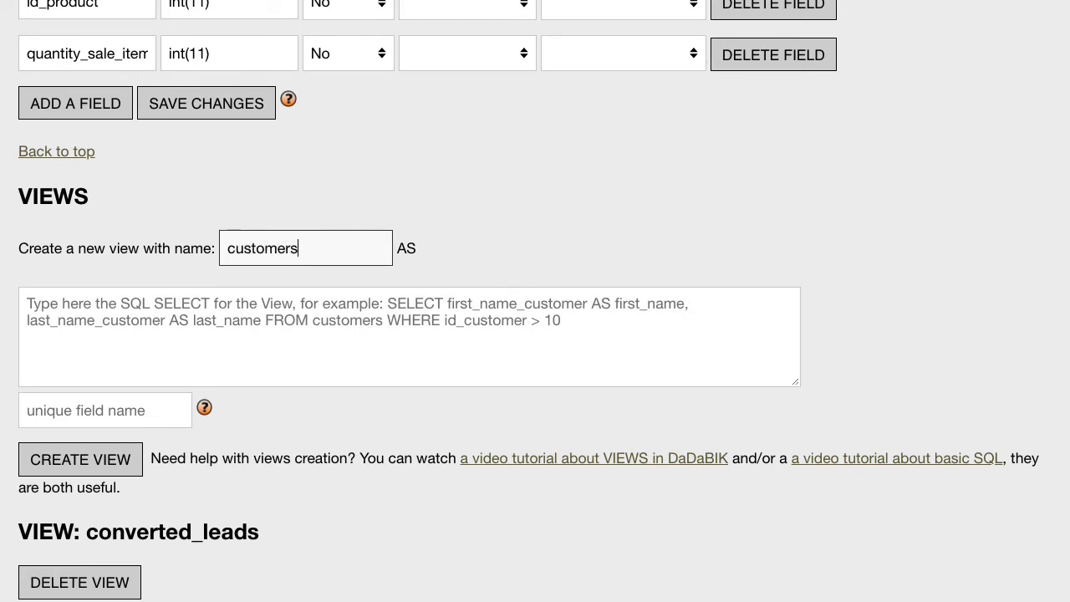
{"action": "type", "text": "2"}
- Begin the view's SQL query with SELECT id_account, name_account, desc_country
{"action": "left_click", "coordinate": [139, 323]}
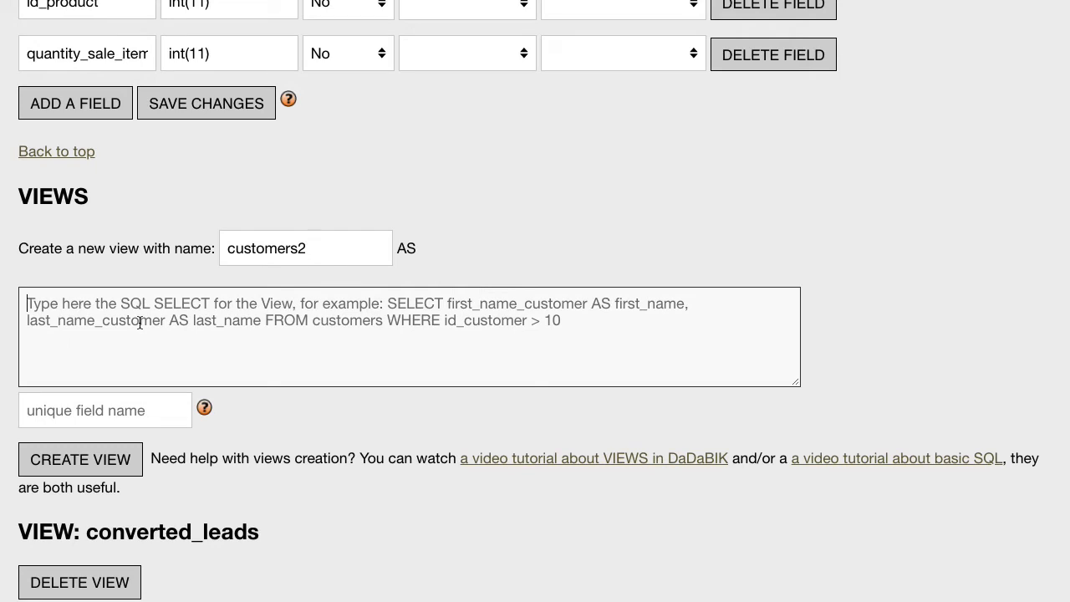
{"action": "scroll", "coordinate": [140, 323], "scroll_direction": "up", "scroll_amount": 3}
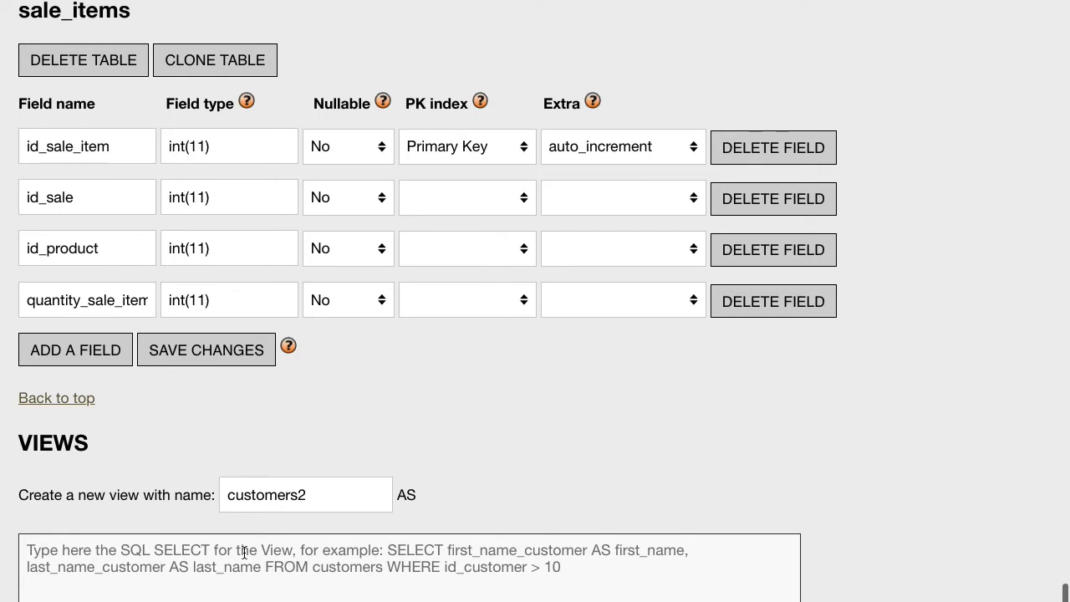
{"action": "type", "text": "SELECT"}
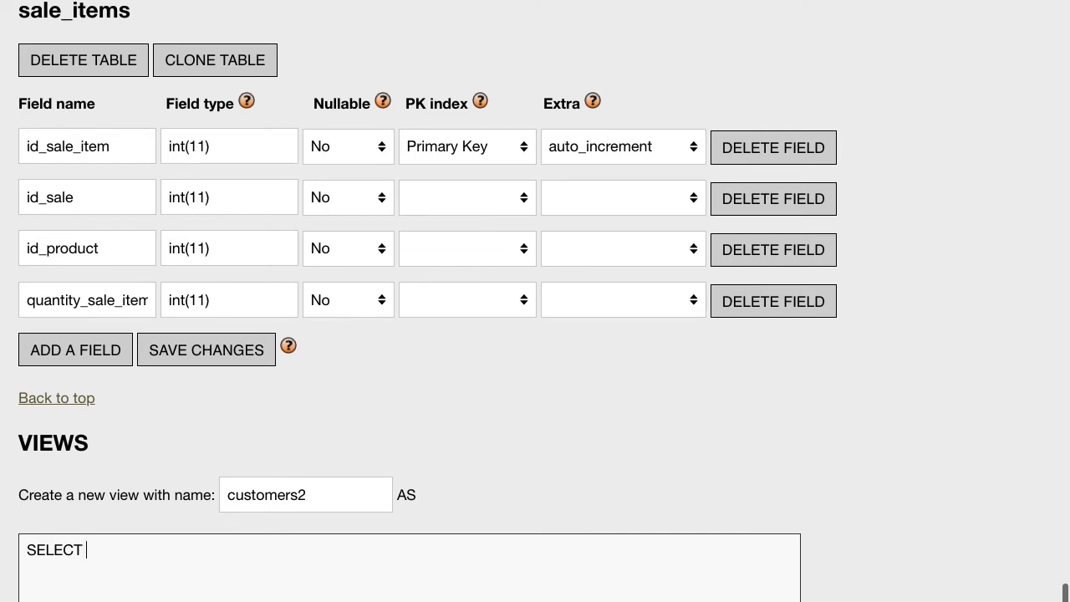
{"action": "type", "text": "id_account,"}
{"action": "type", "text": "name_"}
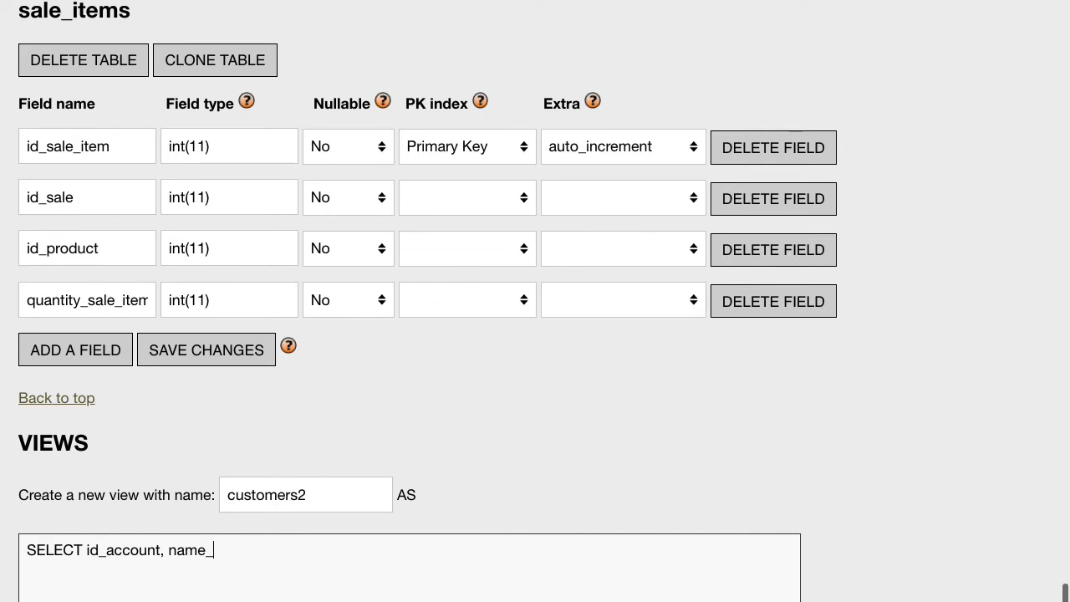
{"action": "type", "text": "account"}
{"action": "type", "text": ","}
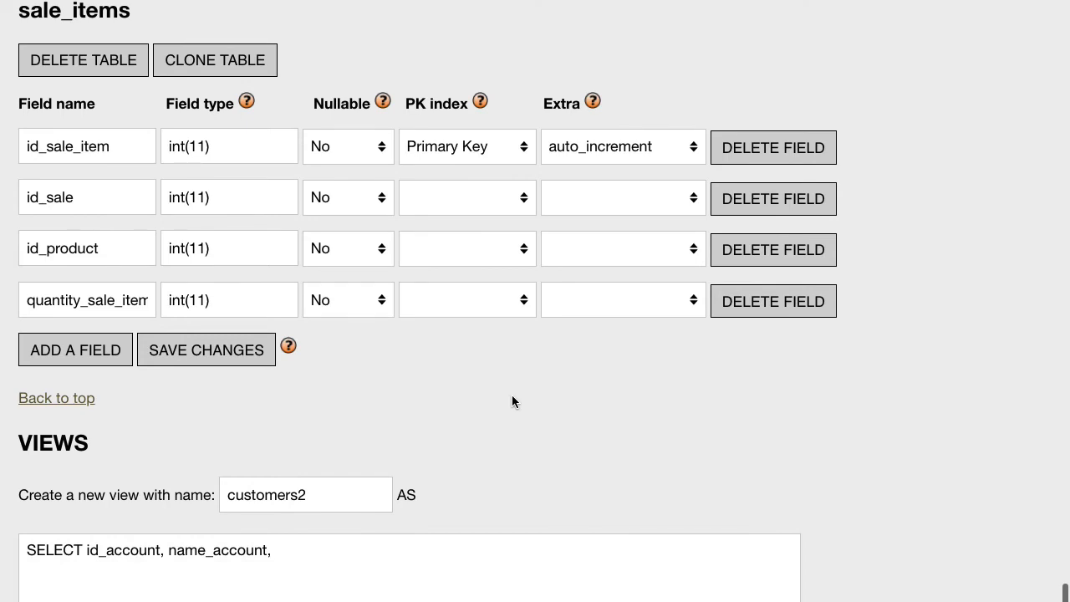
{"action": "left_click", "coordinate": [318, 552]}
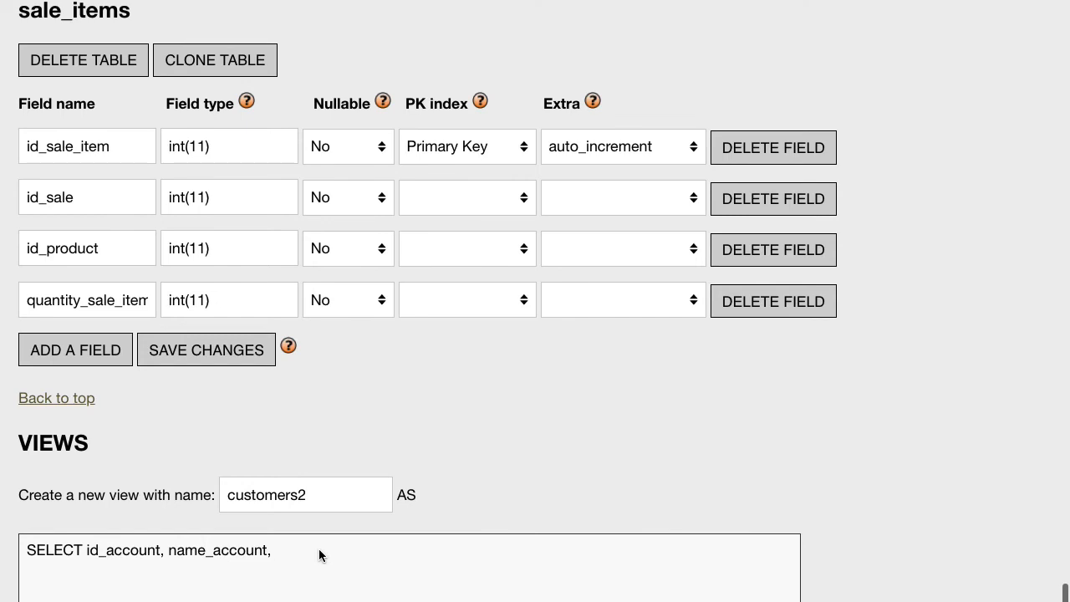
{"action": "type", "text": "desc_country"}
- Complete the view's query with FROM customers INNER JOIN countries ON customers.id_country = countries.id_country
{"action": "type", "text": "FROM"}
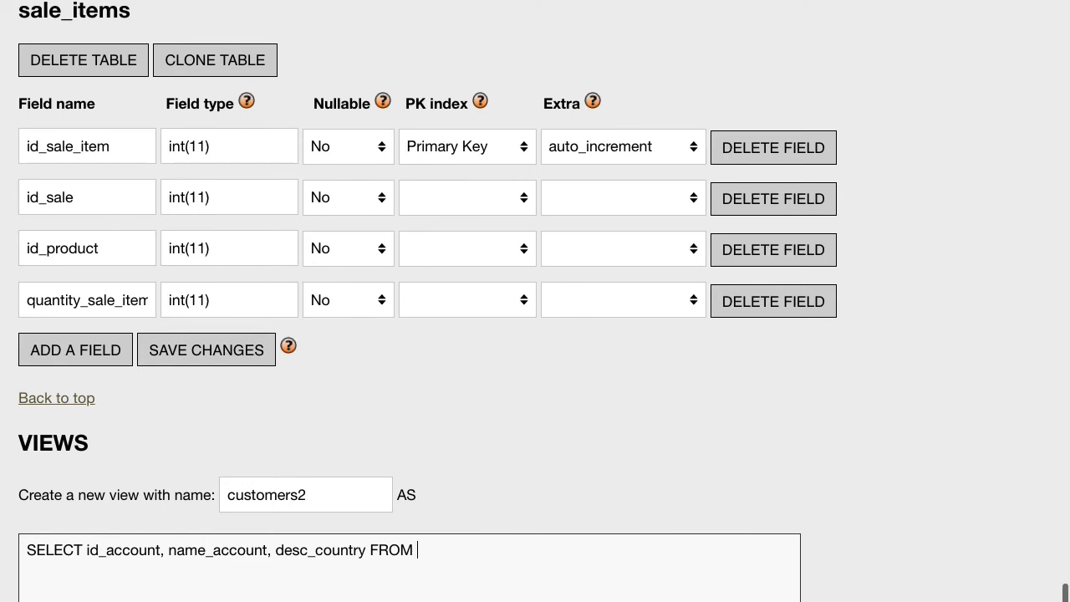
{"action": "type", "text": " customers"}
{"action": "type", "text": "INNER JOIN"}
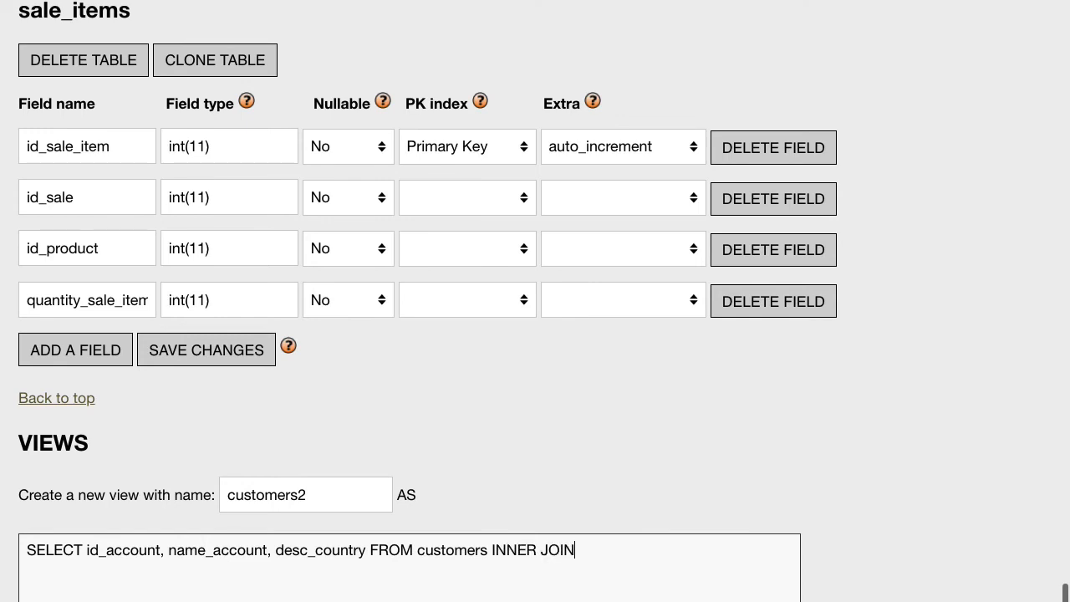
{"action": "type", "text": " countries ON cus"}
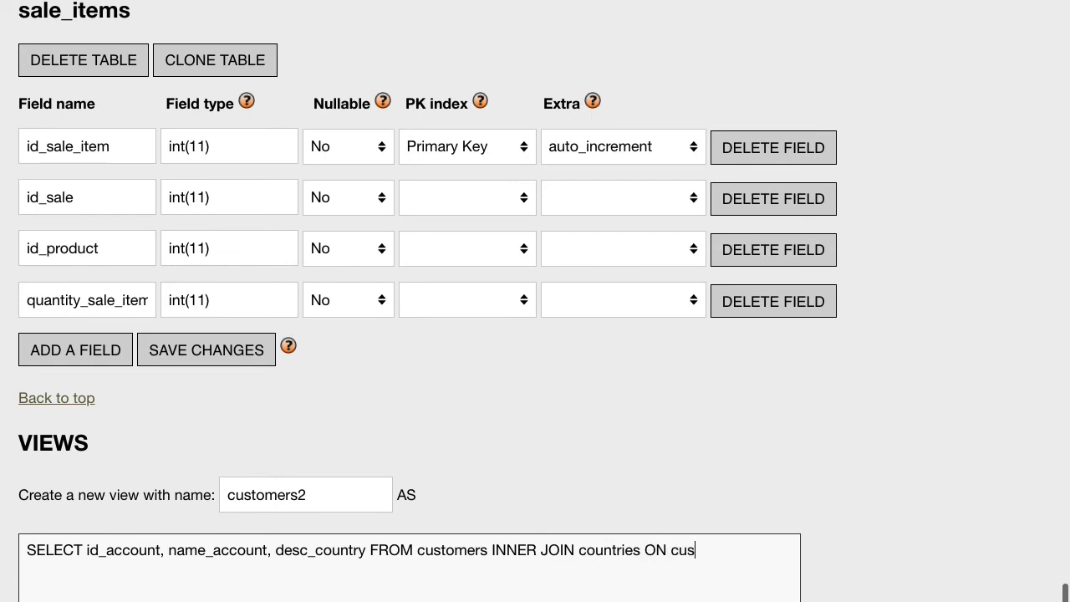
{"action": "type", "text": "tomers.id_count"}
{"action": "type", "text": "ry "}
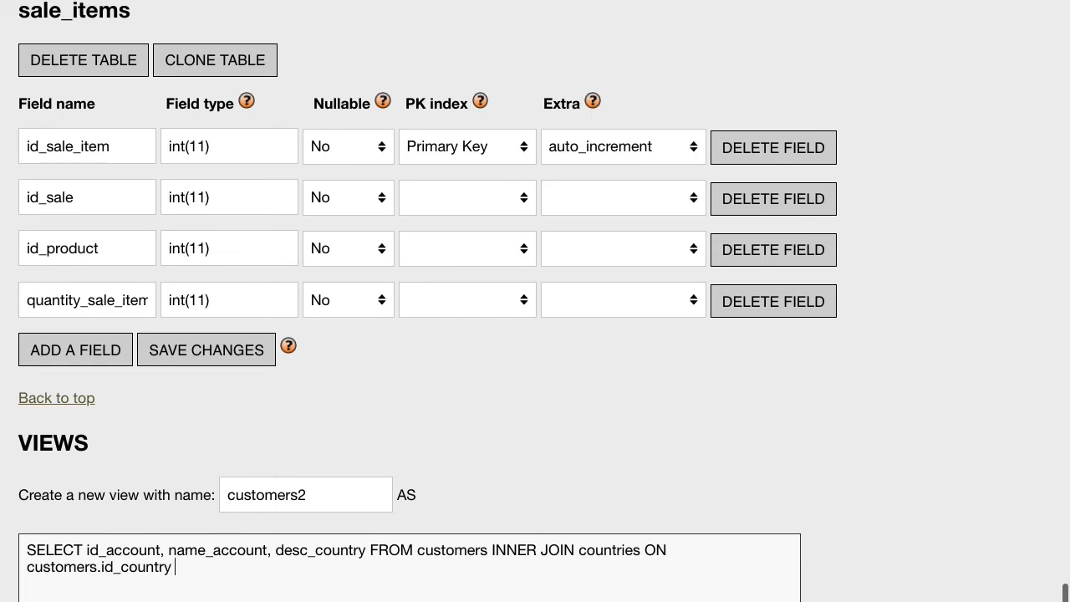
{"action": "type", "text": "= countries"}
{"action": "type", "text": ".id_cou"}
{"action": "type", "text": "ntry"}
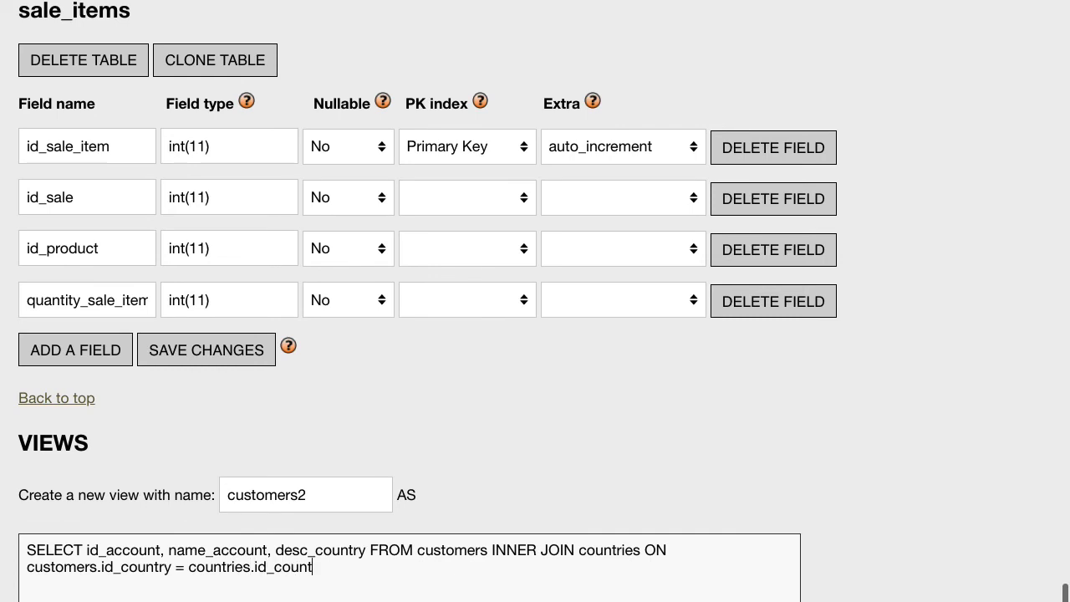
- Set id_account as the unique field of the customers2 view and create the view
{"action": "scroll", "coordinate": [535, 301], "scroll_direction": "down", "scroll_amount": 3}
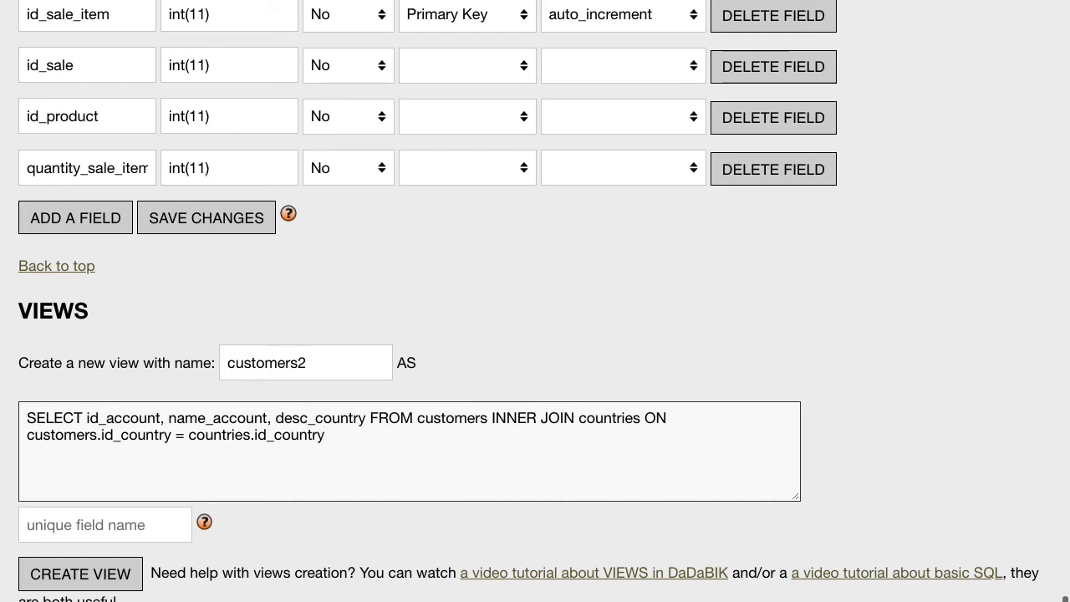
{"action": "left_click", "coordinate": [80, 525]}
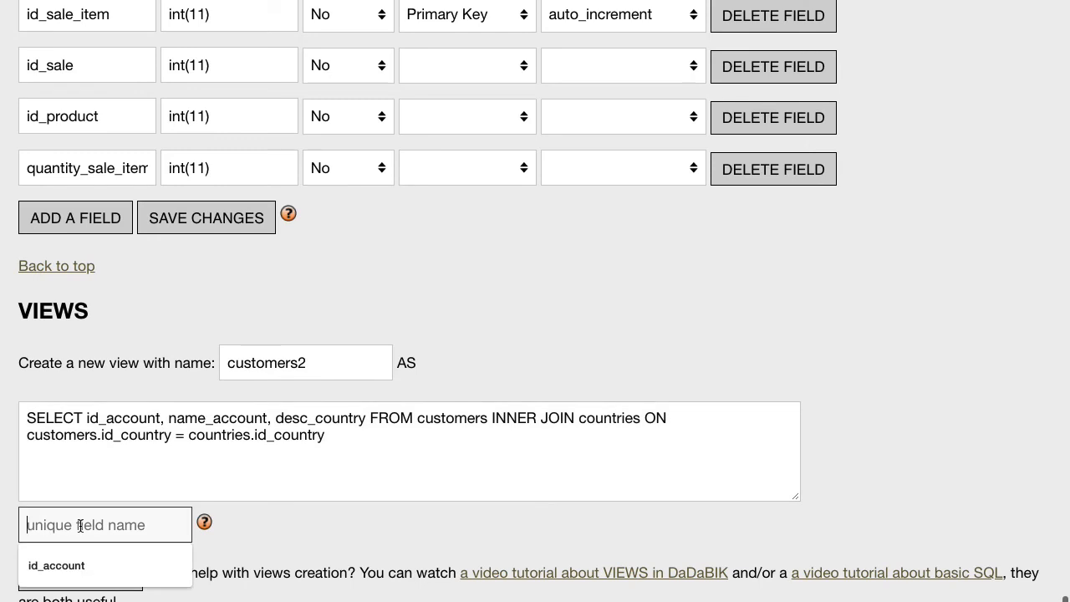
{"action": "left_click", "coordinate": [88, 567]}
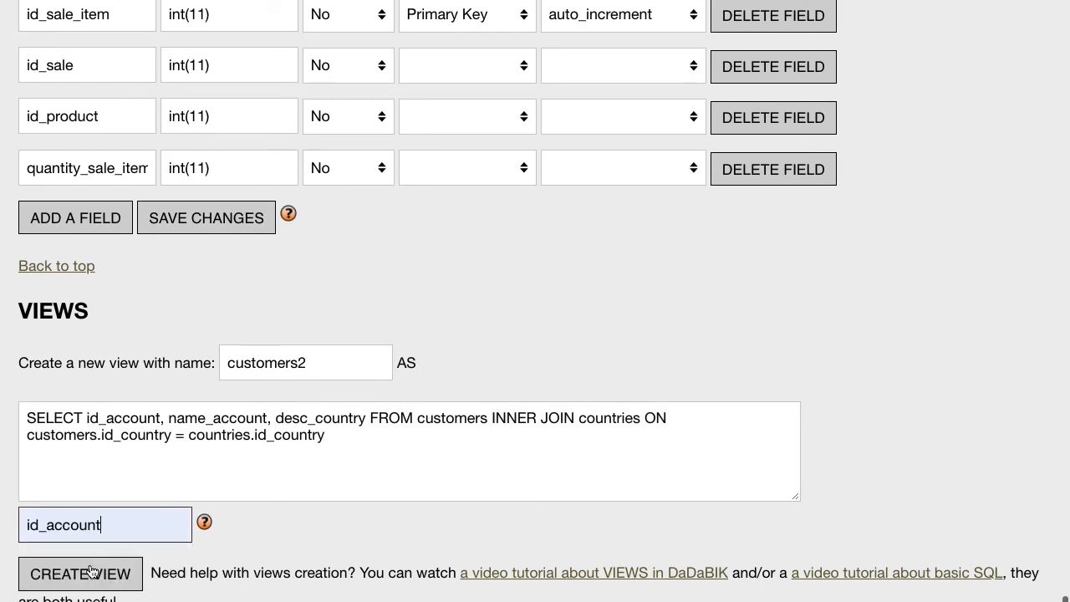
{"action": "left_click", "coordinate": [299, 440]}
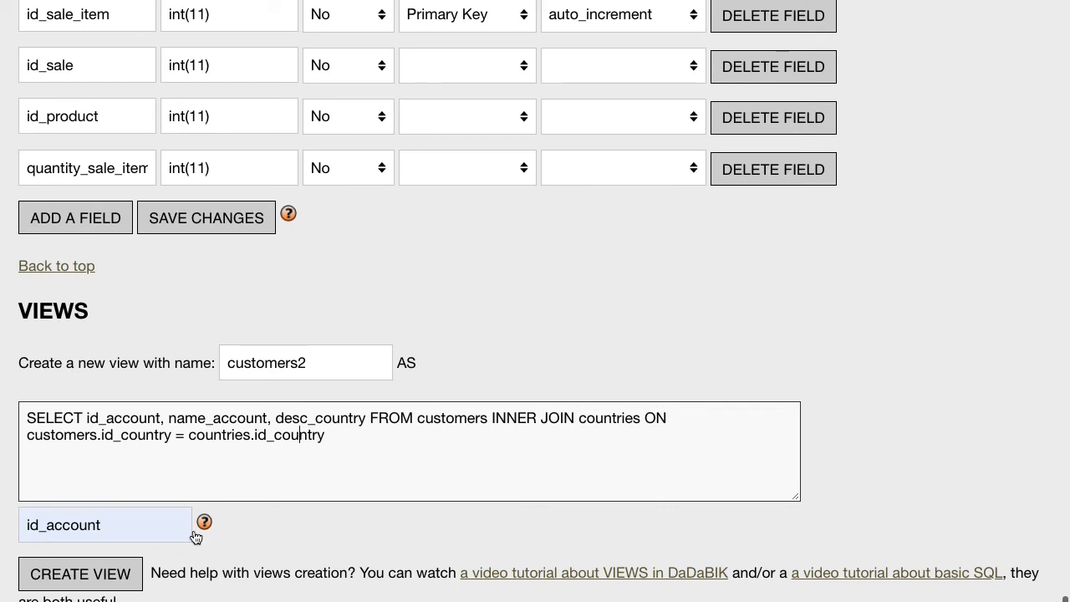
{"action": "left_click", "coordinate": [92, 577]}
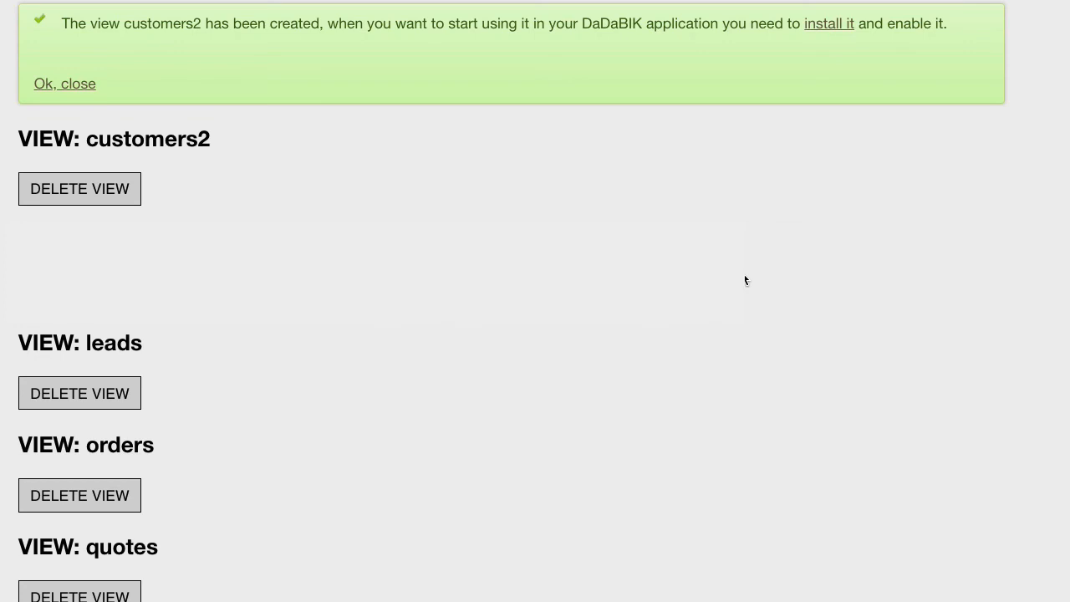
- Install the customers2 view as a page of the DaDaBIK application
{"action": "left_click", "coordinate": [819, 23]}
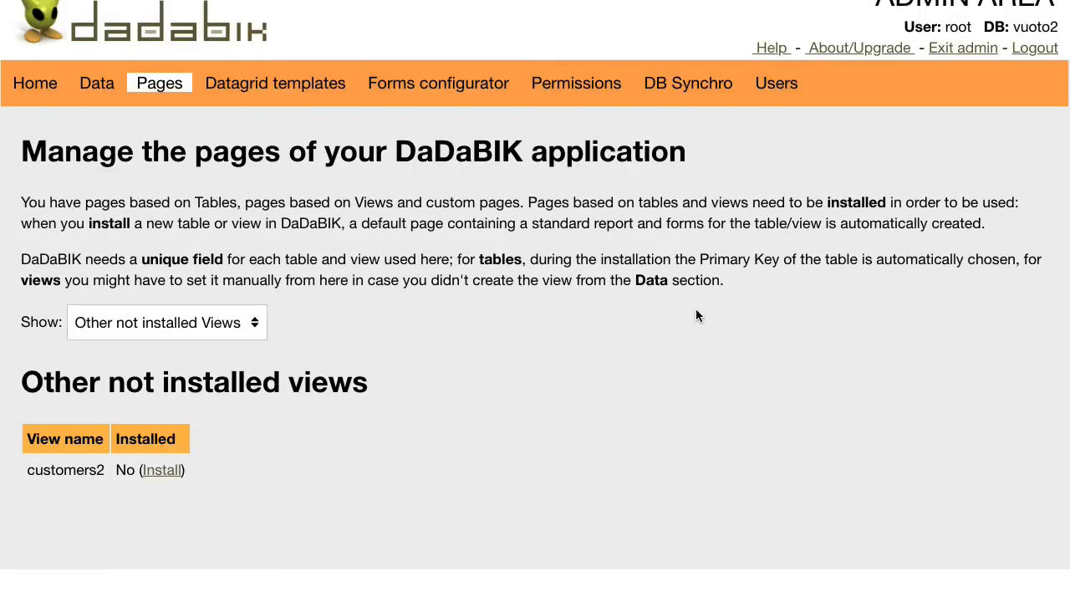
{"action": "left_click", "coordinate": [162, 470]}
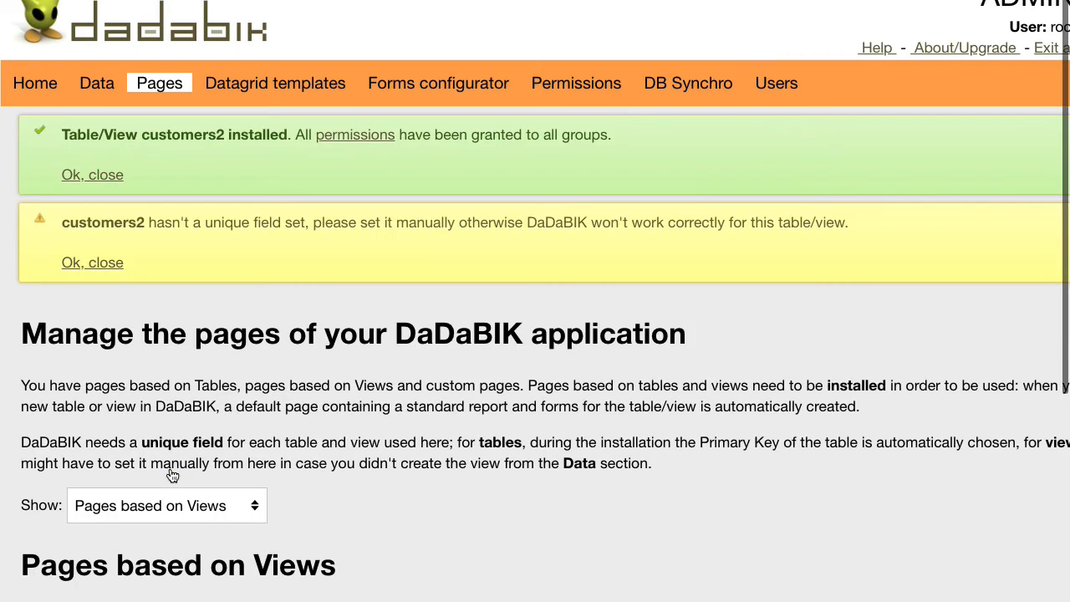
{"action": "scroll", "coordinate": [542, 508], "scroll_direction": "down", "scroll_amount": 2}
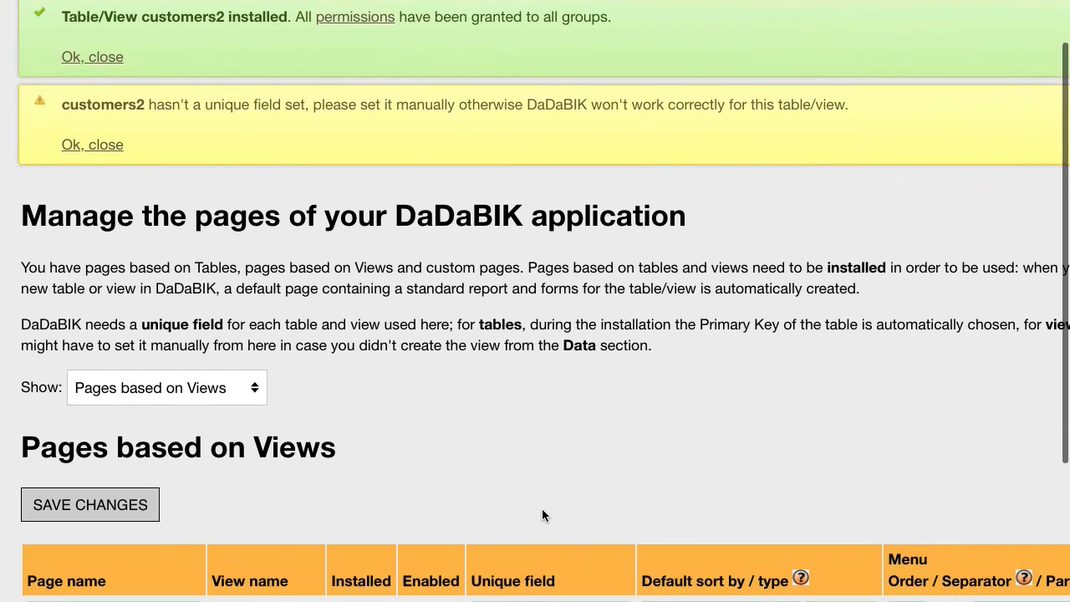
- Set id_account as the unique field of the customers2 page and save the changes to the view-based pages
{"action": "scroll", "coordinate": [542, 508], "scroll_direction": "down", "scroll_amount": 2}
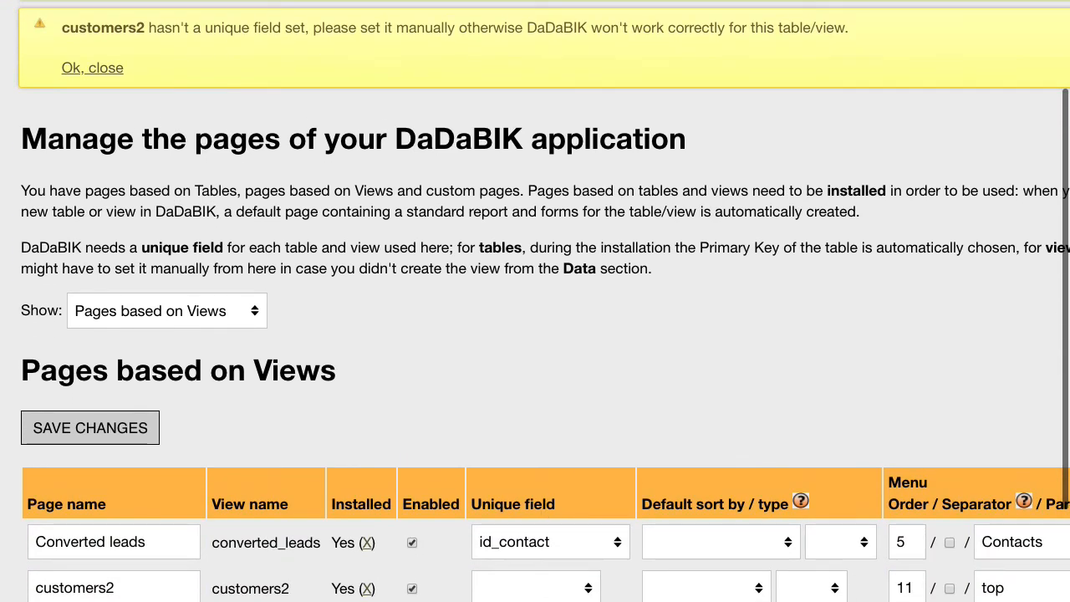
{"action": "left_click", "coordinate": [536, 587]}
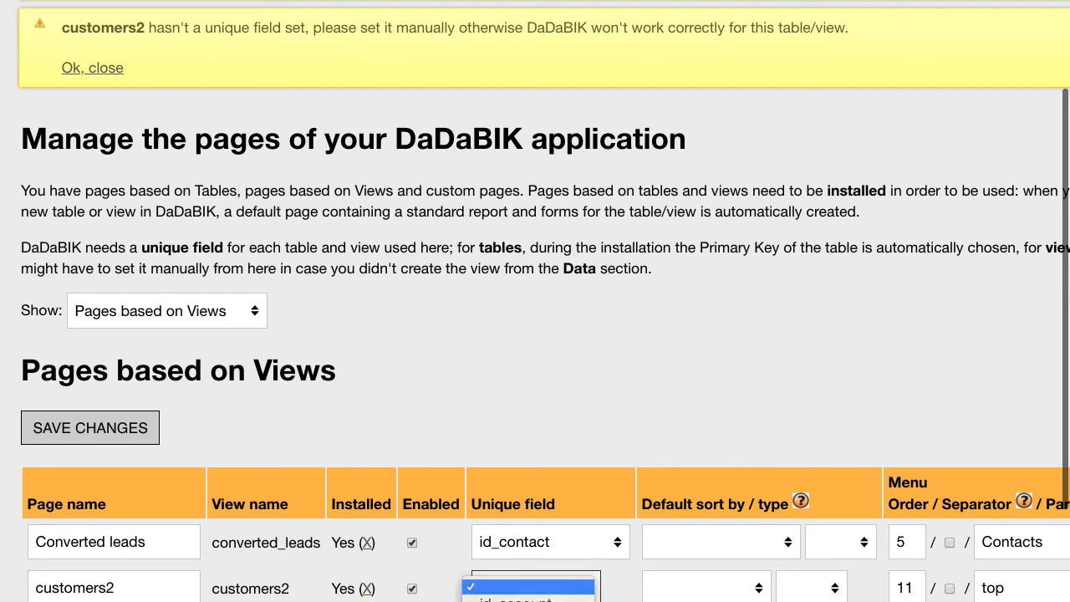
{"action": "key", "text": "Down"}
{"action": "key", "text": "Return"}
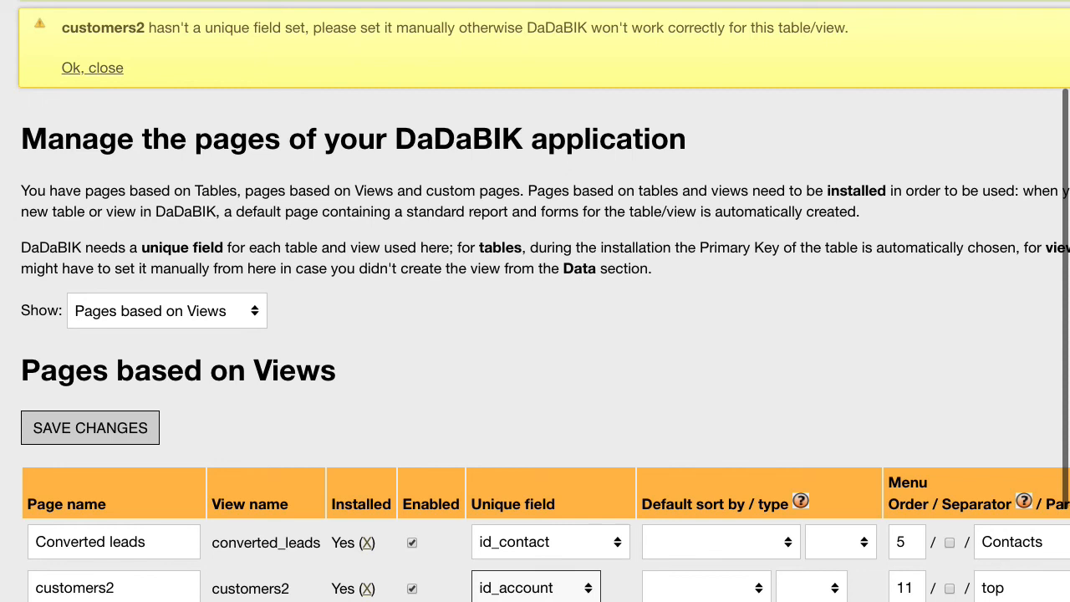
{"action": "left_click", "coordinate": [89, 429]}
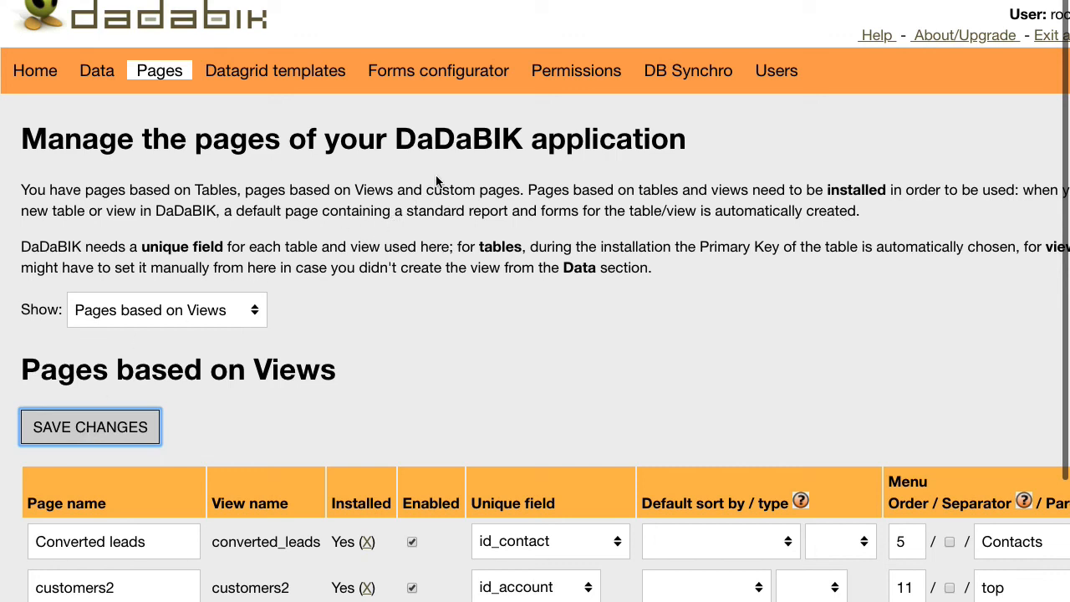
- Open the form configuration of the orders table's id_account field at its field type specific parameters
{"action": "left_click", "coordinate": [475, 74]}
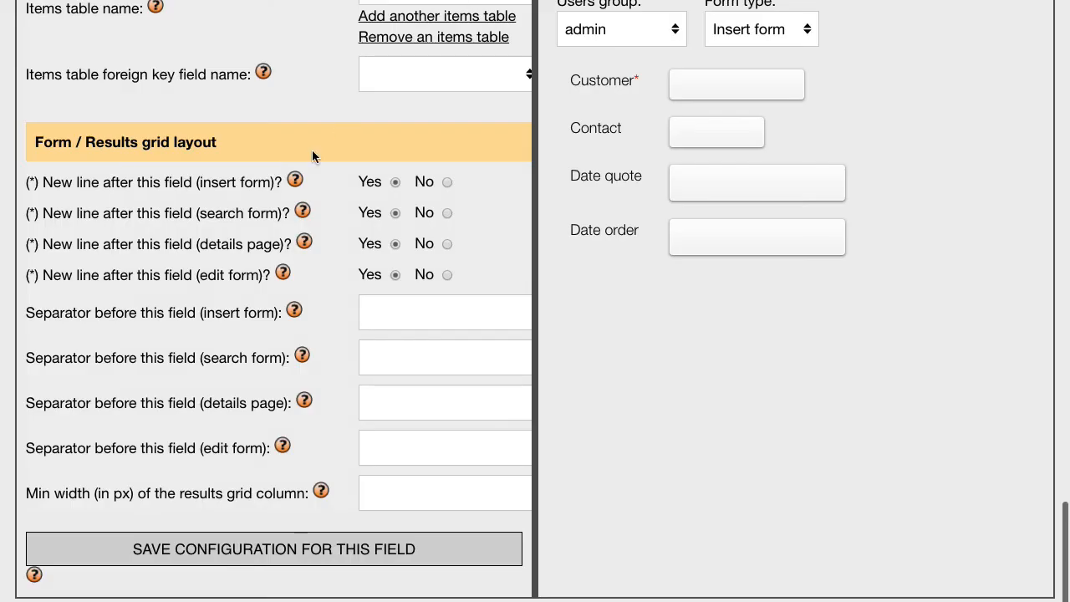
{"action": "scroll", "coordinate": [312, 150], "scroll_direction": "up", "scroll_amount": 15}
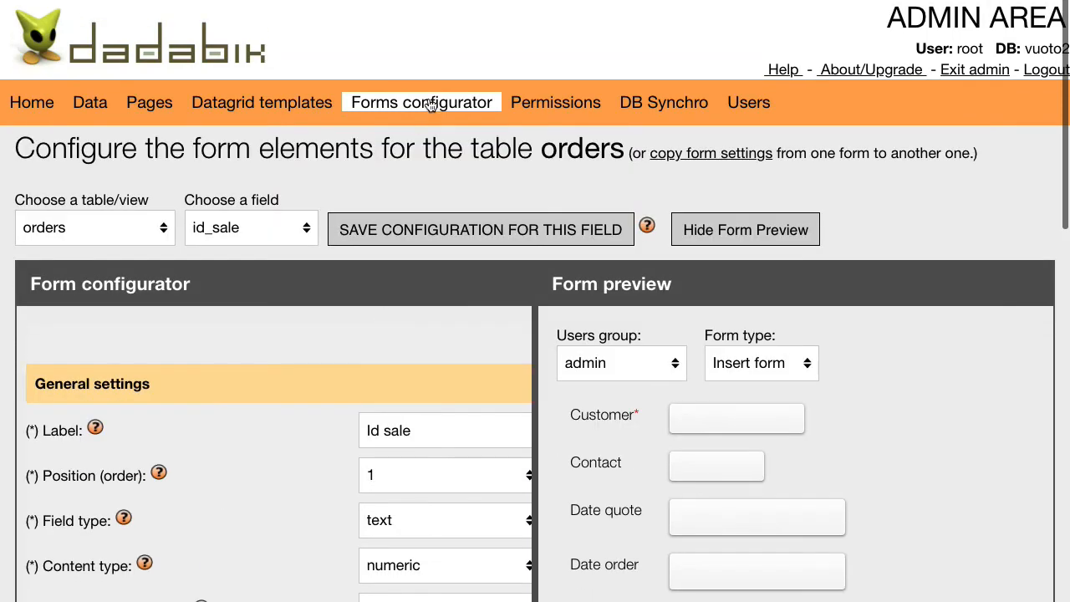
{"action": "left_click", "coordinate": [275, 237]}
{"action": "left_click", "coordinate": [270, 248]}
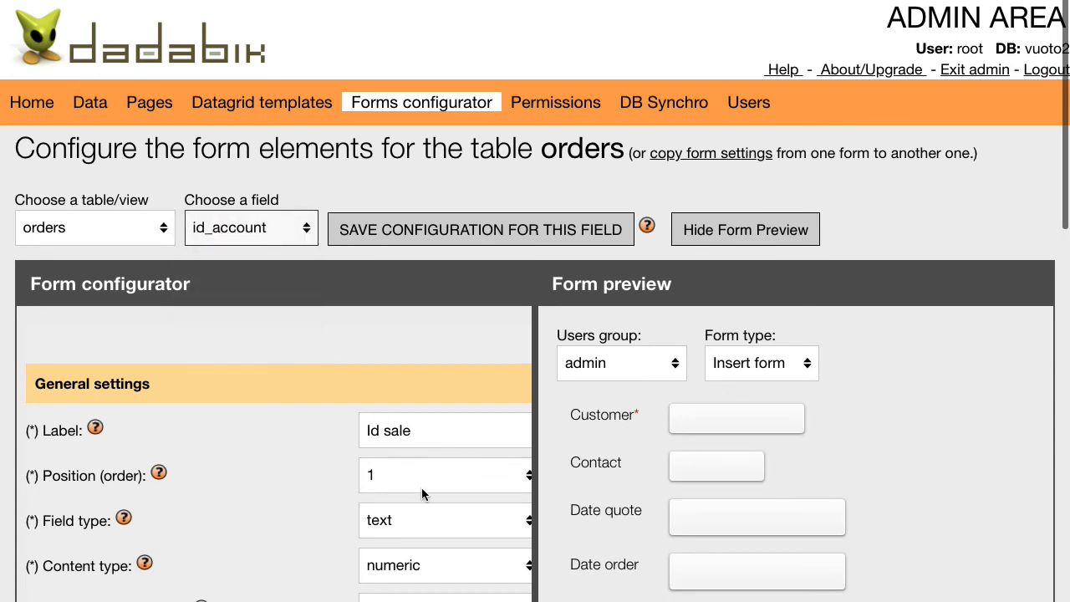
{"action": "scroll", "coordinate": [421, 493], "scroll_direction": "down", "scroll_amount": 5}
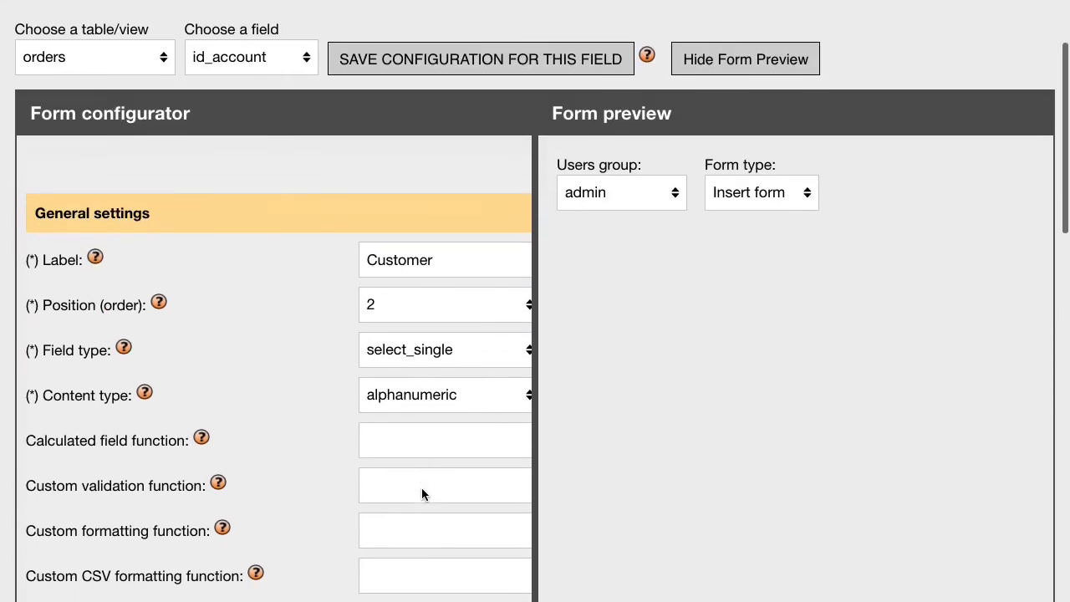
{"action": "scroll", "coordinate": [422, 491], "scroll_direction": "down", "scroll_amount": 4}
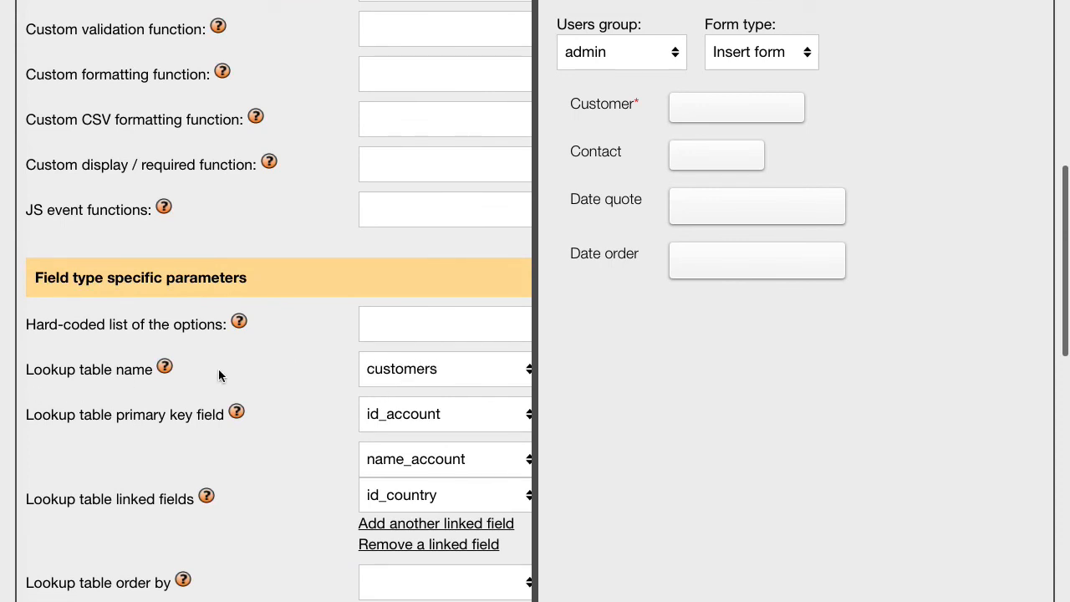
- Set the Customer field's lookup table to customers2 with id_account as its primary key field
{"action": "left_click", "coordinate": [396, 375]}
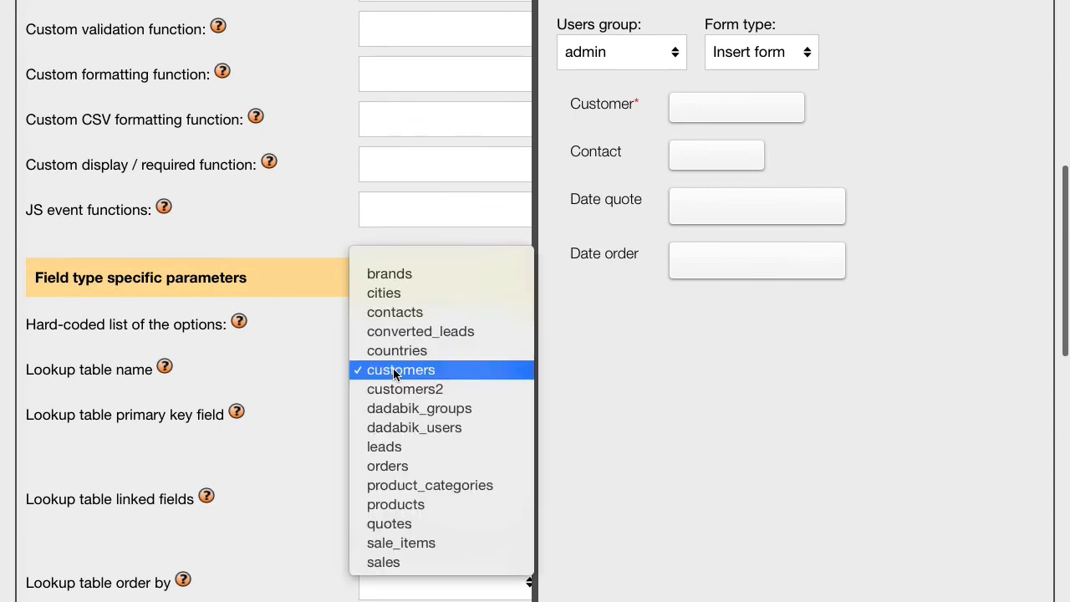
{"action": "left_click", "coordinate": [432, 390]}
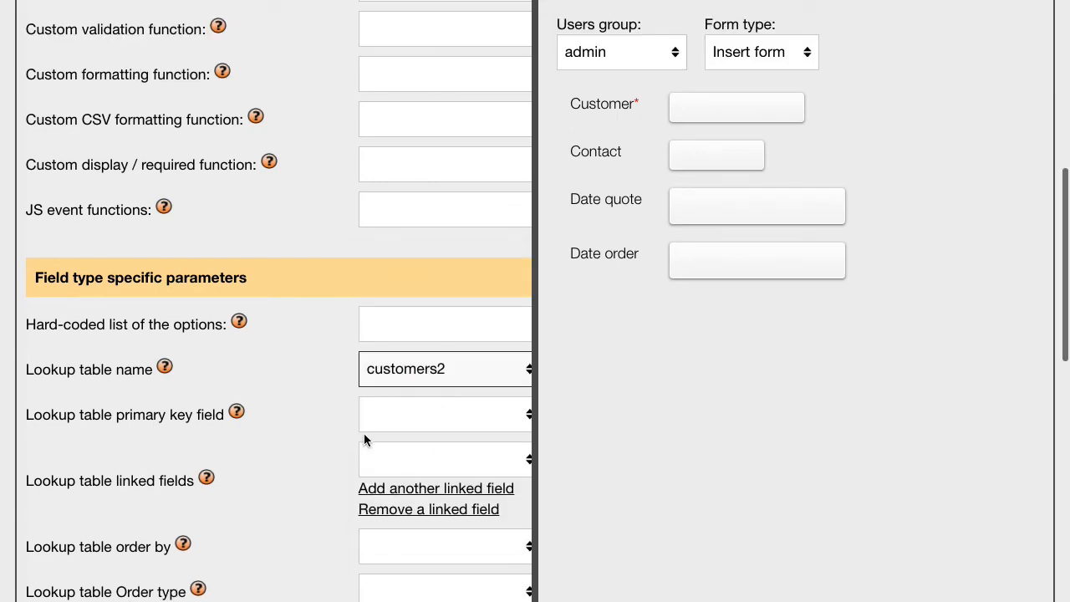
{"action": "left_click", "coordinate": [408, 423]}
{"action": "left_click", "coordinate": [423, 435]}
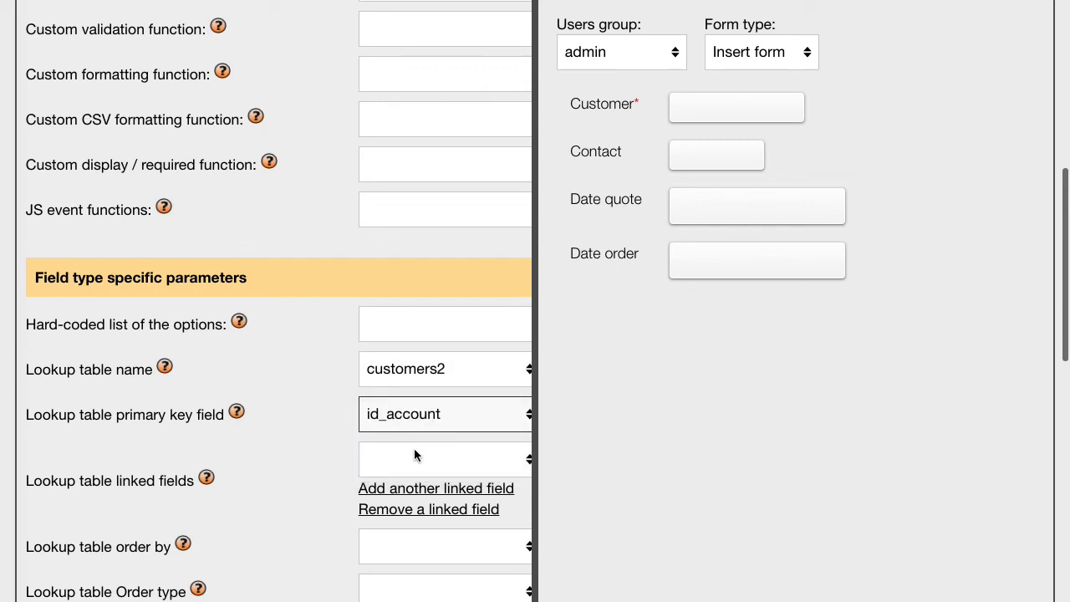
- Set the lookup's linked fields to name_account and an additional desc_country
{"action": "left_click", "coordinate": [415, 455]}
{"action": "left_click", "coordinate": [426, 498]}
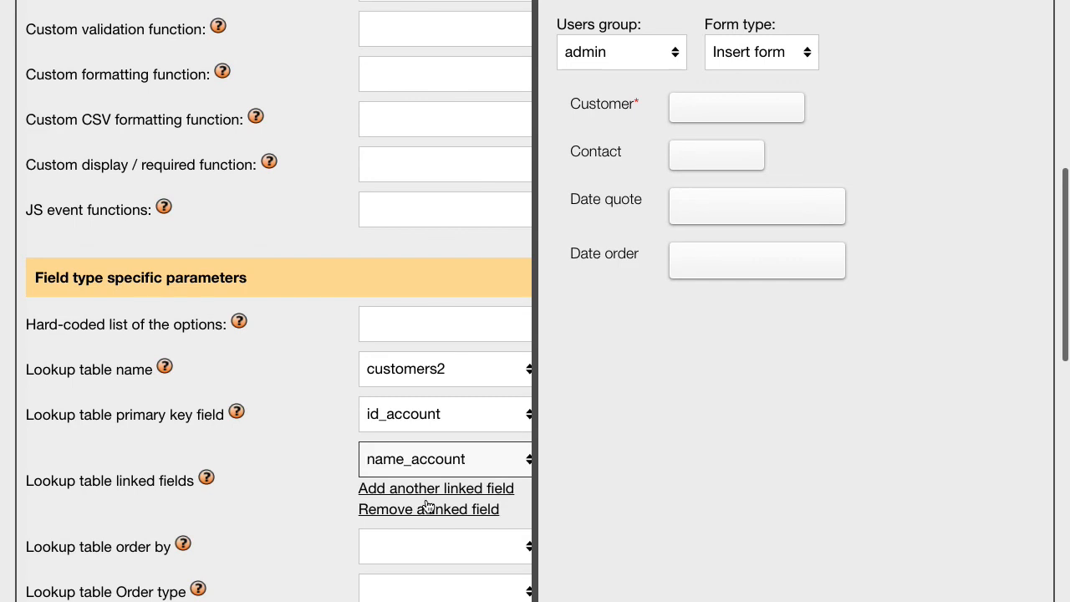
{"action": "scroll", "coordinate": [372, 493], "scroll_direction": "down", "scroll_amount": 5}
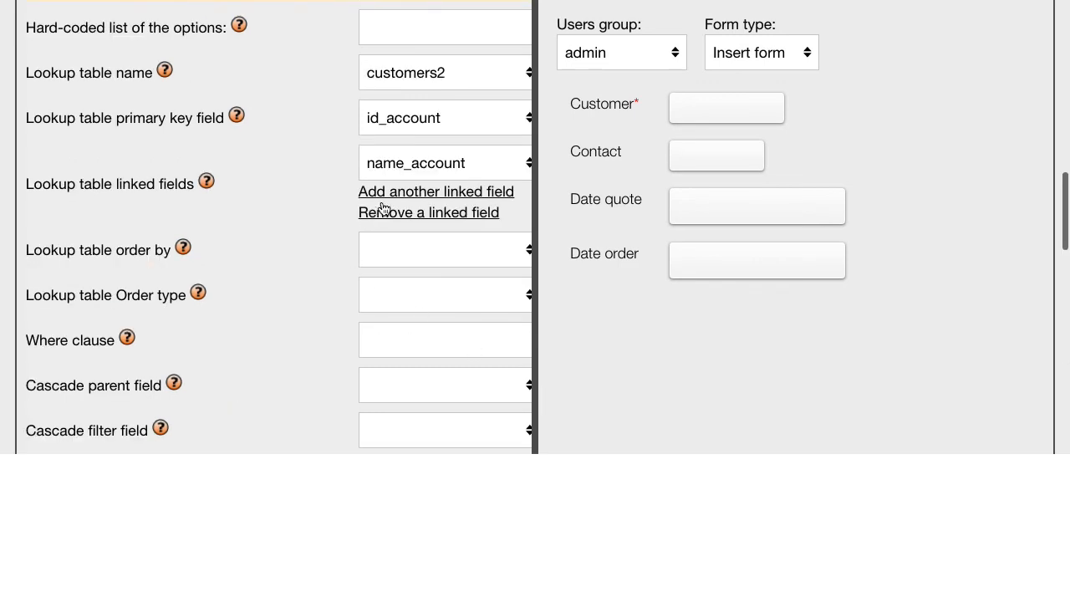
{"action": "left_click", "coordinate": [407, 196]}
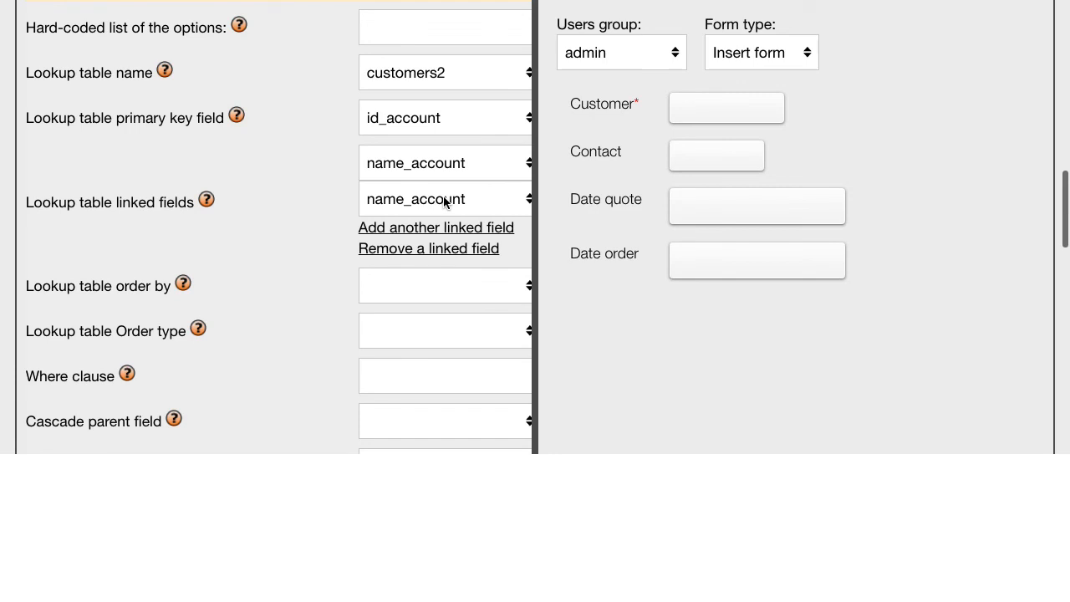
{"action": "left_click", "coordinate": [444, 202]}
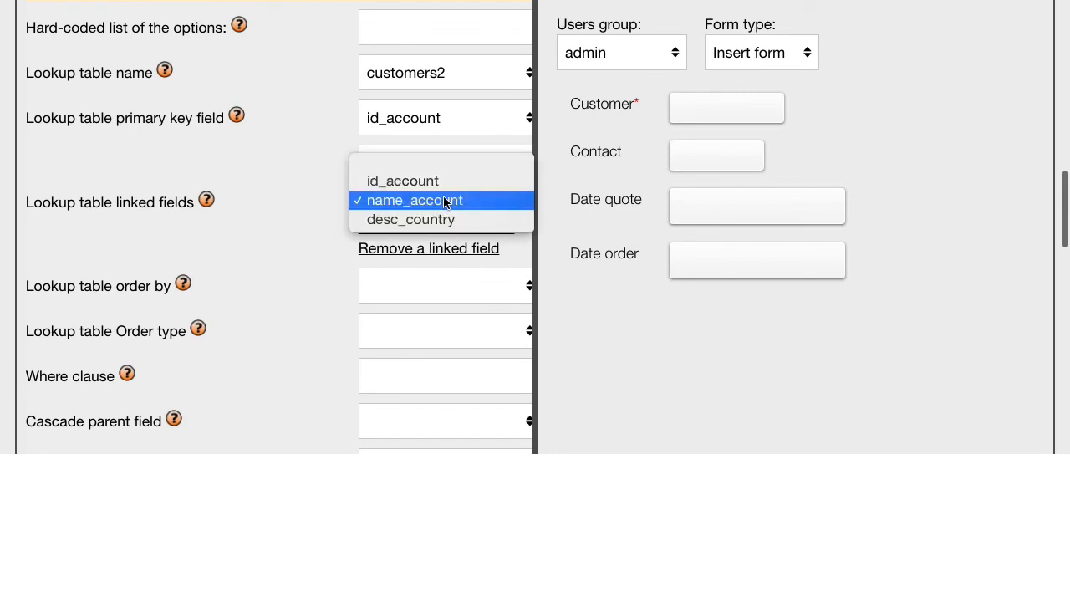
{"action": "left_click", "coordinate": [443, 218]}
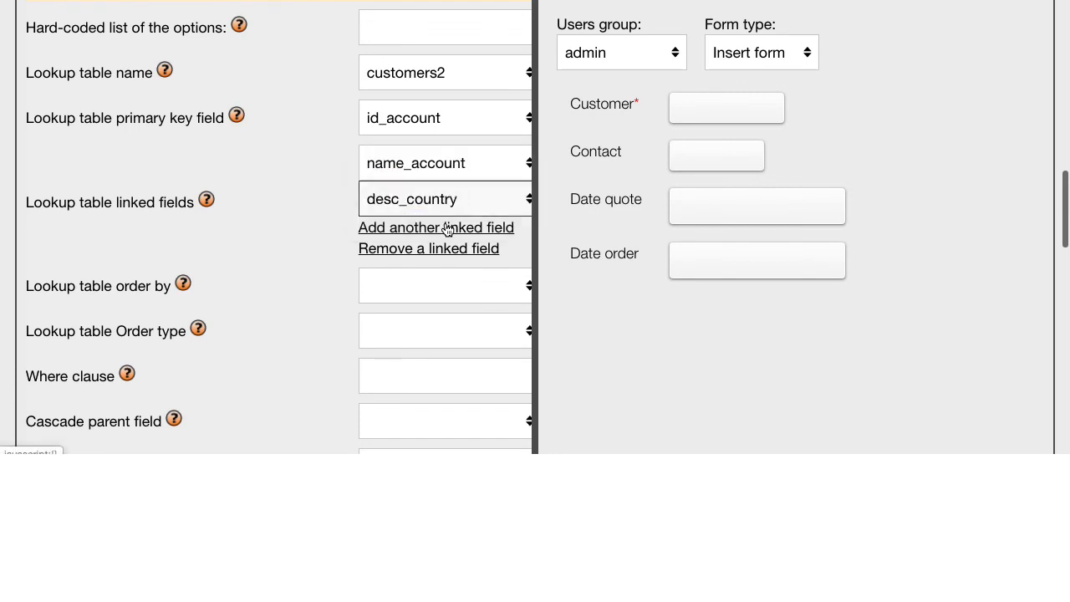
- Check the Customer field's list of options in the orders insert form preview
{"action": "left_click", "coordinate": [583, 284]}
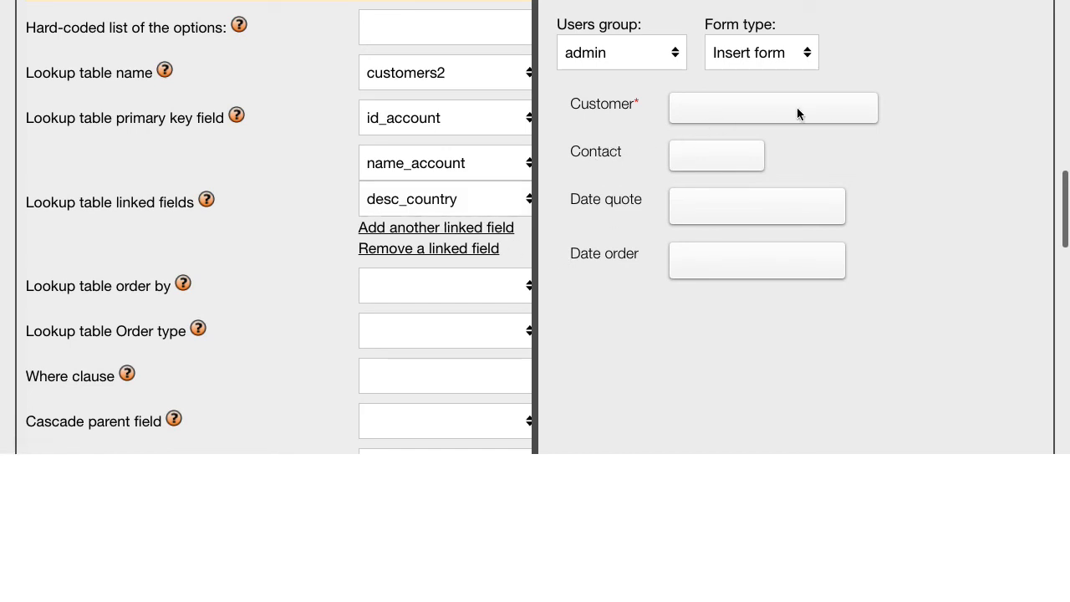
{"action": "left_click", "coordinate": [826, 108]}
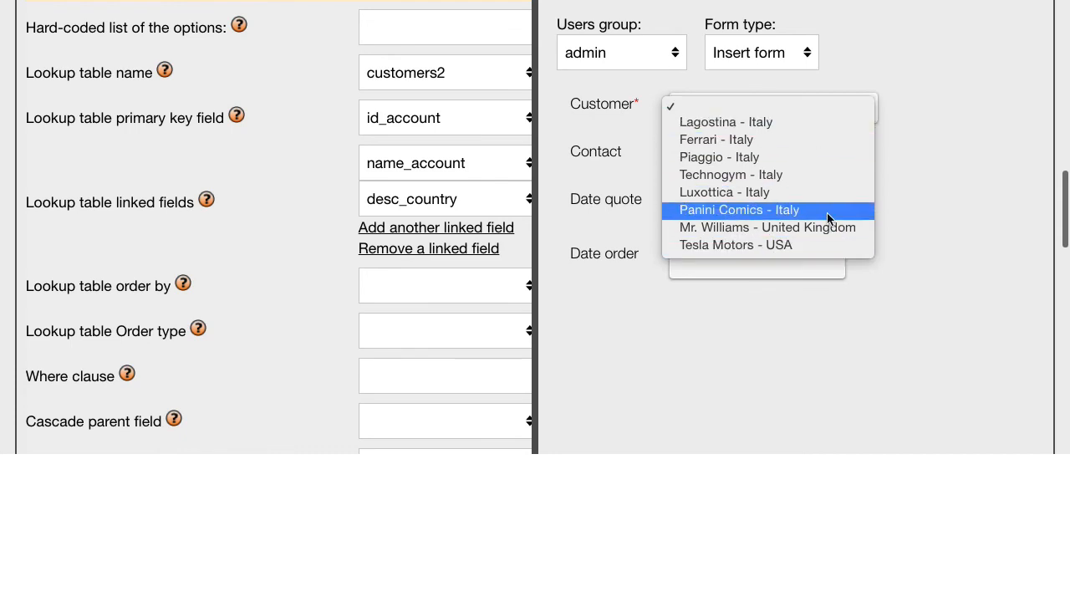
{"action": "left_click", "coordinate": [997, 157]}
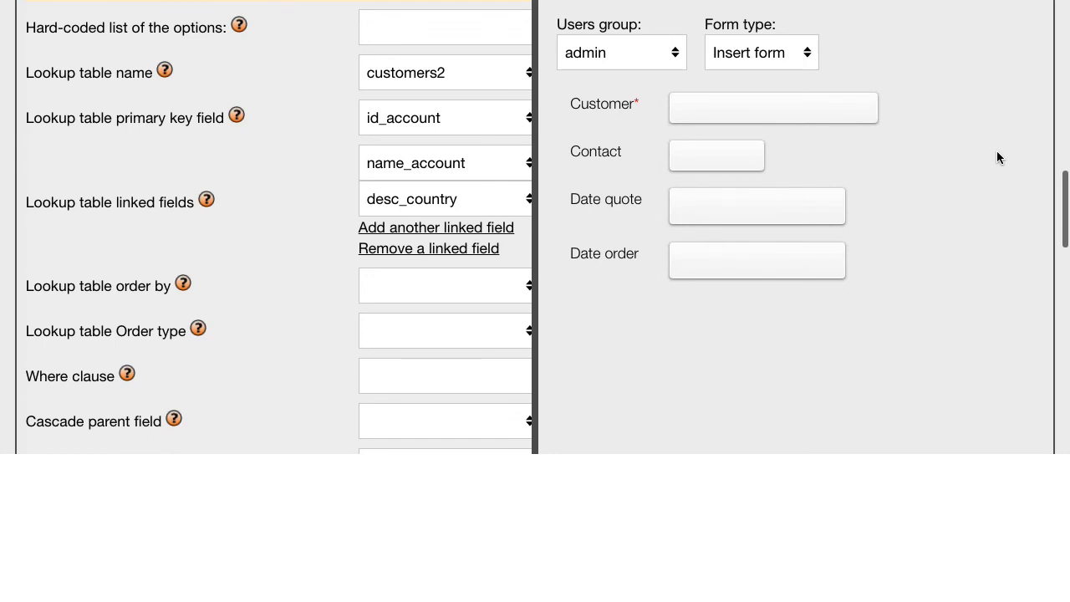